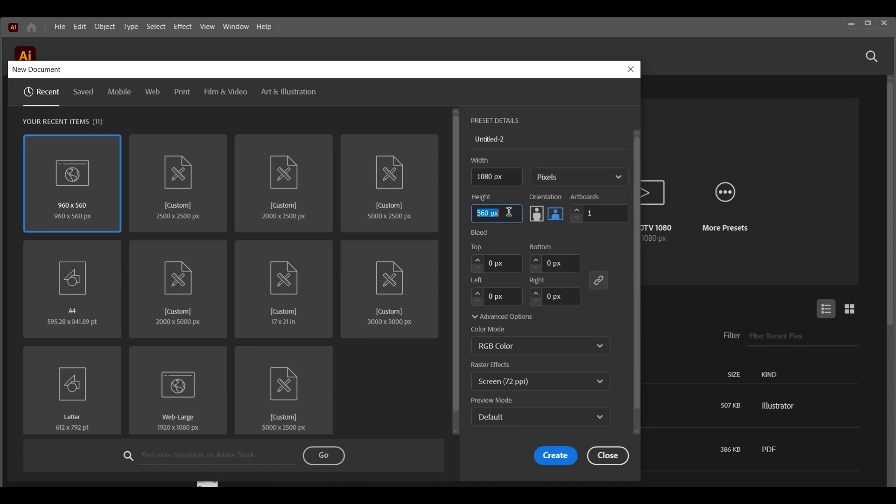
Step: Create a new RGB document 1080 px wide and draw a three-point star as a triangle about 87 × 75 px
click(555, 455)
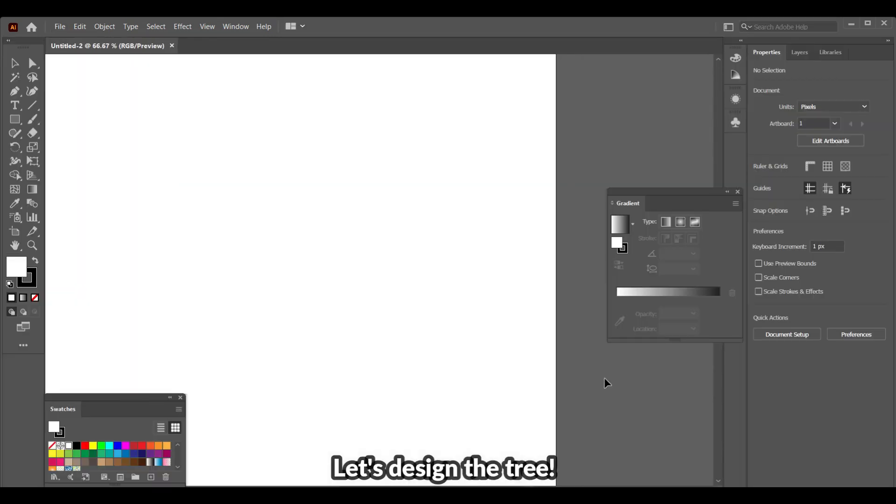
drag(17, 120, 54, 176)
click(81, 168)
drag(407, 200, 84, 144)
click(101, 245)
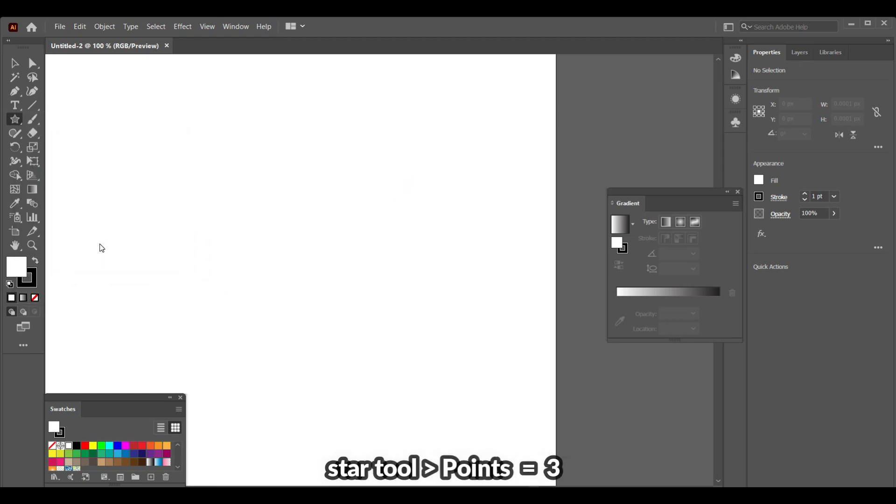
click(16, 63)
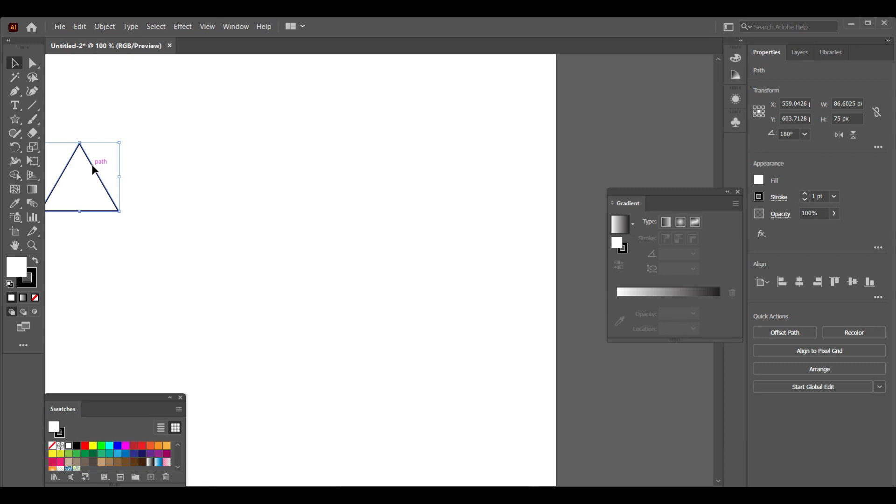
drag(92, 164, 141, 152)
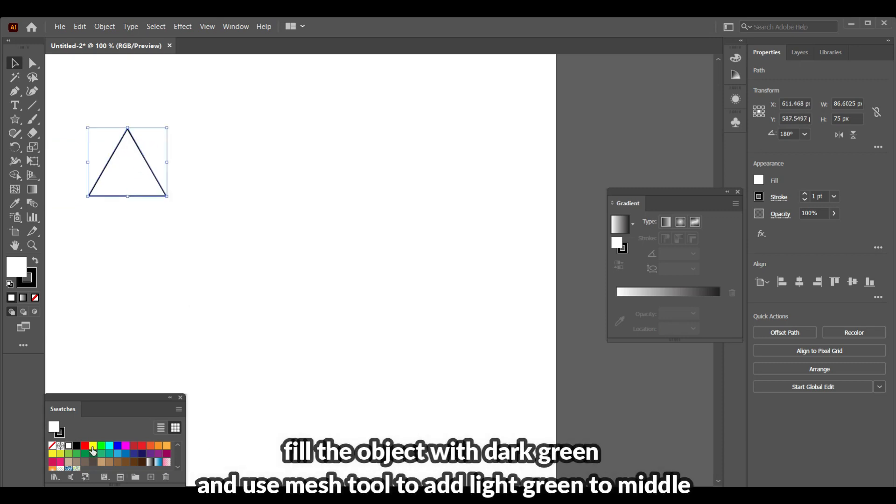
Step: Fill the triangle with dark green and remove its stroke
click(92, 455)
click(33, 281)
click(34, 297)
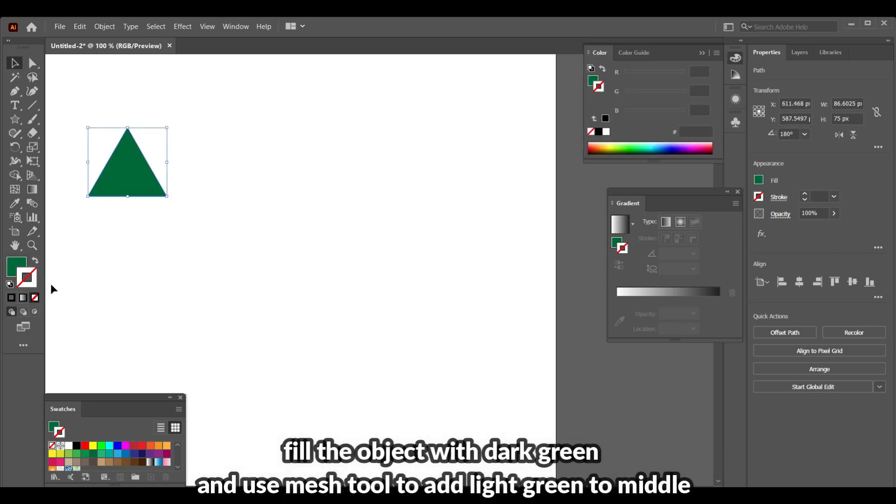
Step: Add a gradient mesh point near the middle of the triangle and color it light green (8CC63F)
click(15, 189)
click(126, 172)
click(69, 455)
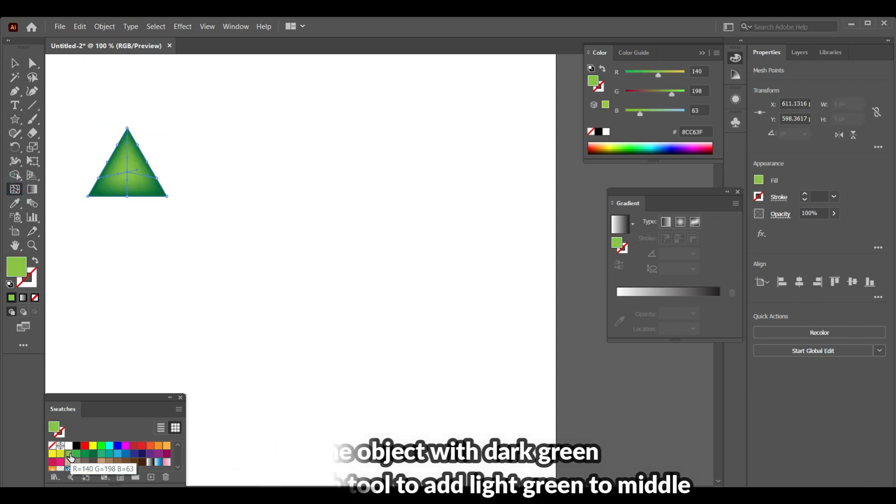
key(v)
click(104, 259)
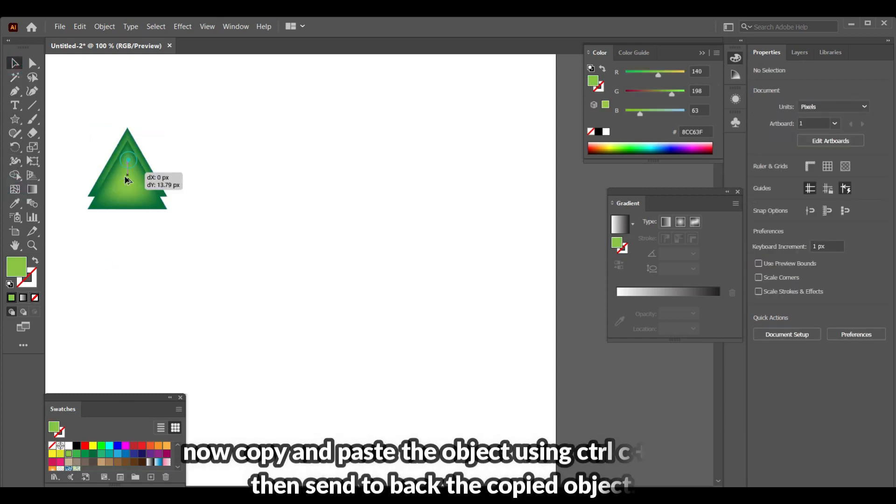
Step: Copy the triangle below the original, send the copy to the back and enlarge it to about 126 × 109 px
drag(127, 180, 120, 197)
right_click(121, 198)
mouse_move(158, 262)
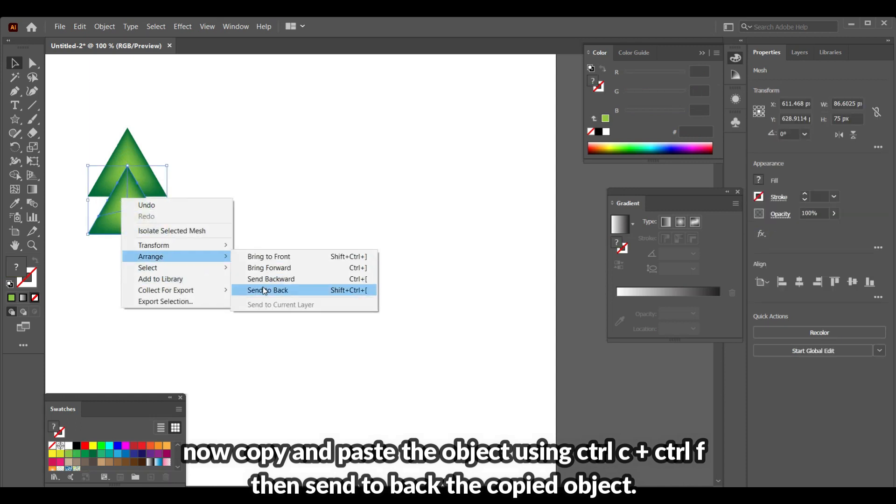
click(265, 288)
drag(167, 235, 186, 271)
scroll(139, 223, down, 3)
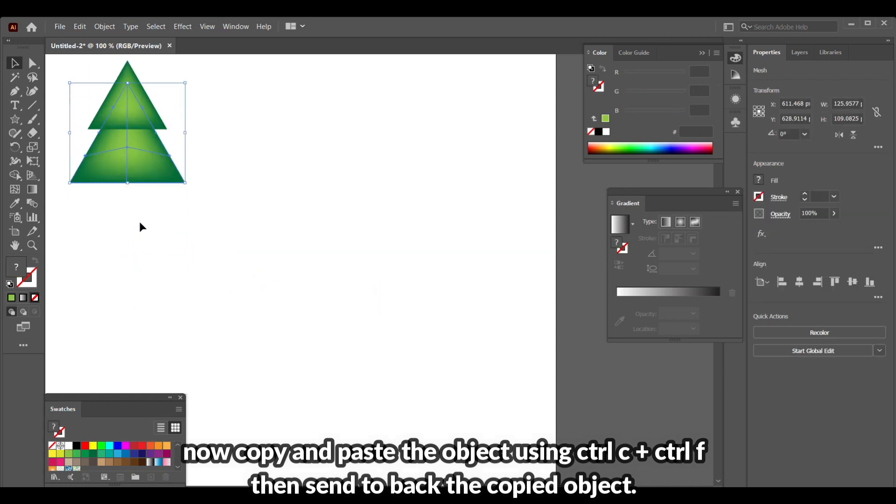
Step: Copy the second tier downward behind the tree and resize it as a wider third tier about 178 px wide
scroll(139, 223, up, 1)
drag(125, 167, 124, 227)
right_click(125, 227)
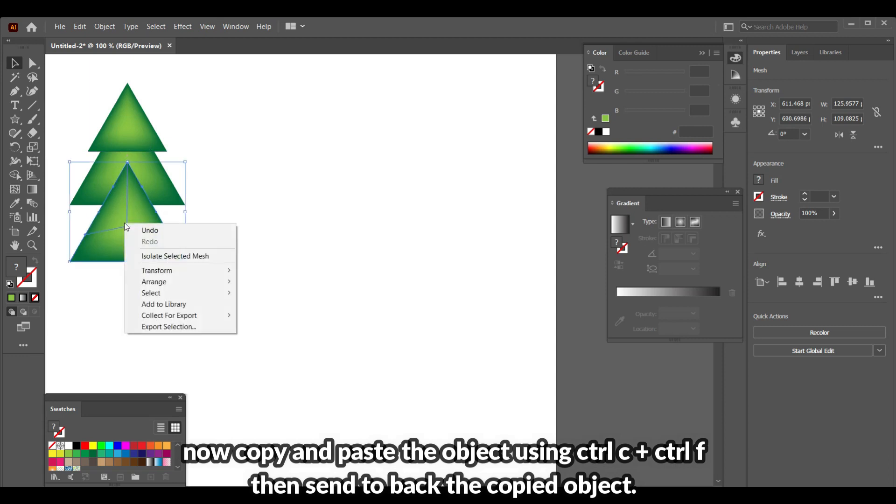
mouse_move(158, 282)
click(271, 316)
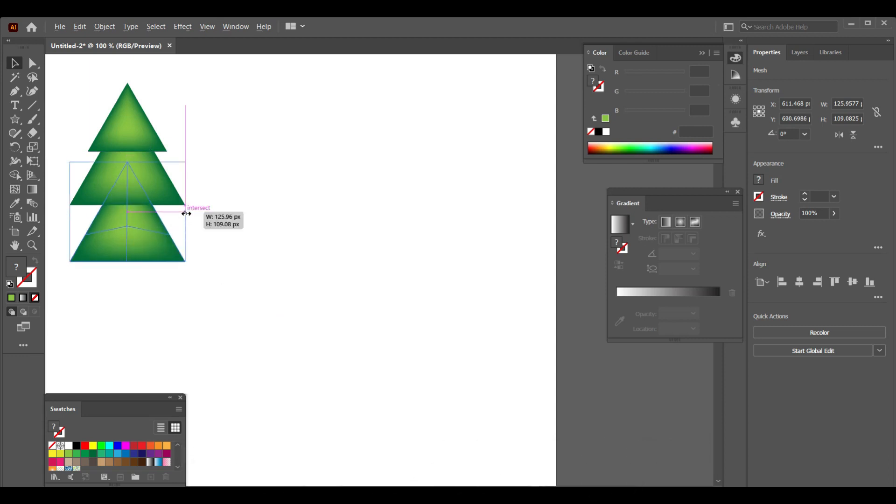
drag(185, 214, 206, 213)
drag(126, 262, 128, 279)
drag(127, 162, 132, 144)
Step: Adjust the tiers' proportions to an overall tree size of about 178 × 195 px and reposition the tree
click(237, 187)
scroll(237, 192, down, 1)
scroll(231, 196, down, 1)
drag(251, 251, 105, 101)
click(279, 213)
drag(169, 222, 170, 210)
click(183, 262)
drag(237, 259, 111, 135)
drag(215, 169, 218, 168)
drag(180, 167, 142, 198)
scroll(141, 172, up, 1)
click(255, 182)
Step: Apply a horizontal Arc warp with a -9% bend to all three tree tiers
drag(284, 300, 114, 135)
click(183, 26)
click(193, 201)
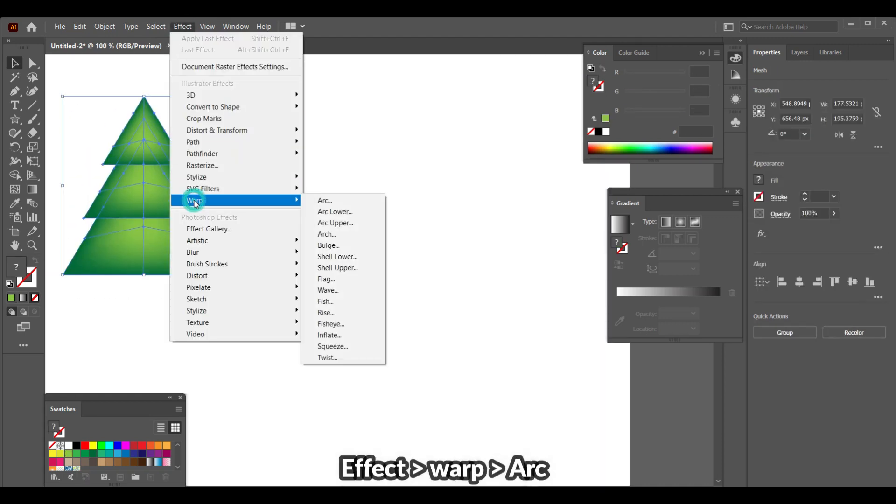
click(323, 204)
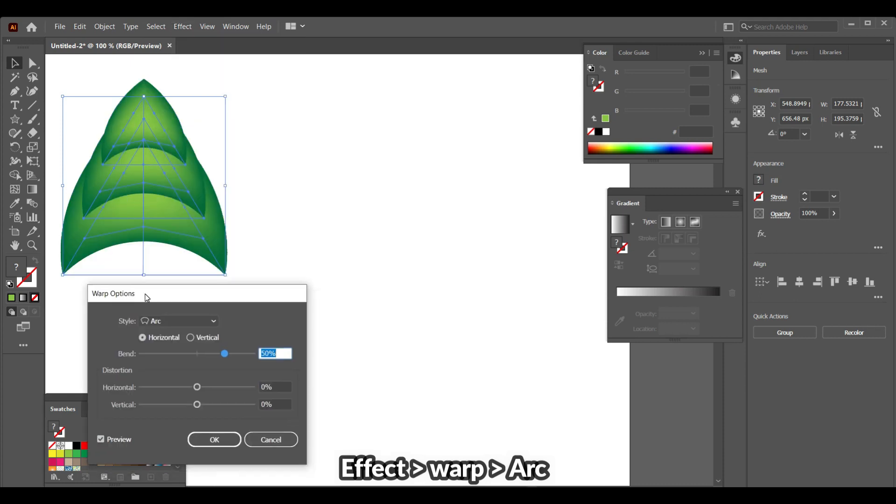
drag(206, 353, 197, 354)
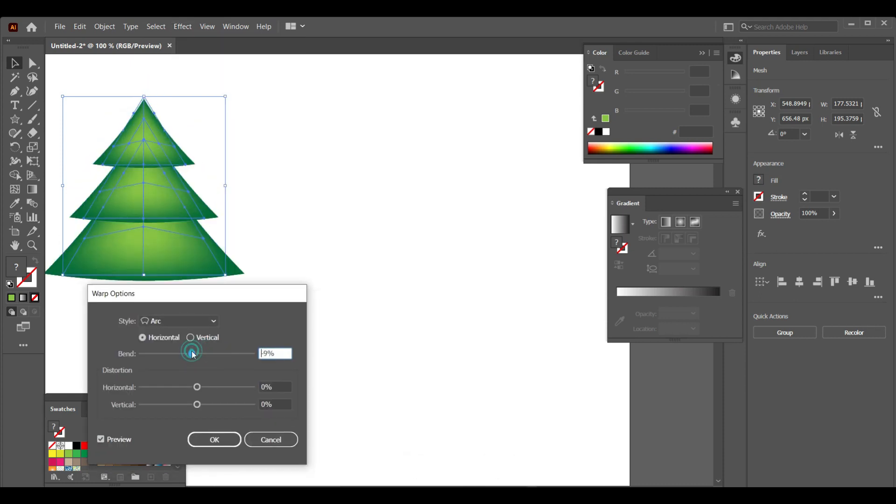
drag(184, 294, 349, 137)
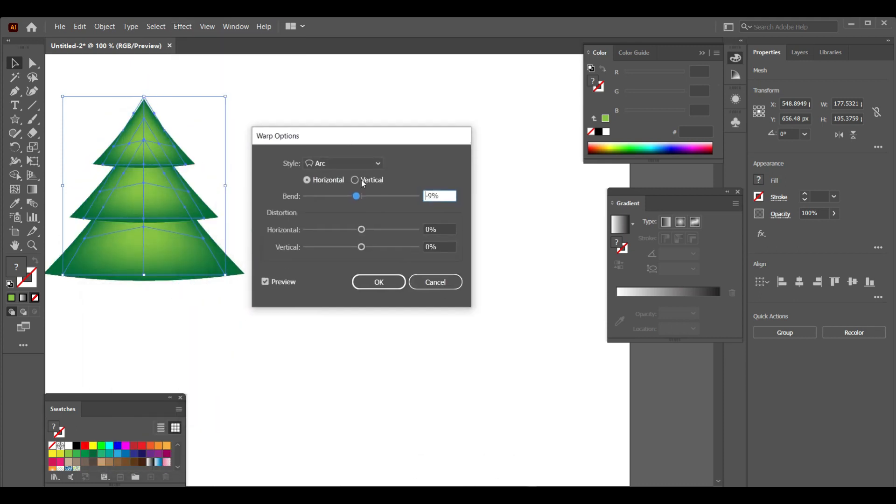
click(365, 284)
Step: Expand the appearance of the warped tree tiers into editable shapes
click(108, 29)
click(136, 157)
click(335, 188)
scroll(335, 190, down, 1)
scroll(311, 202, up, 2)
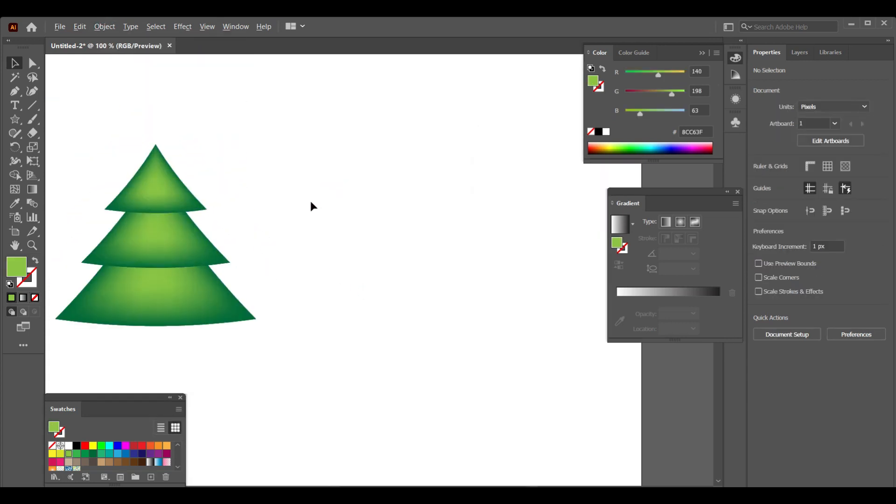
Step: Draw a trunk rectangle about 30 px square at the tree's base and center it horizontally with the tree
click(10, 117)
click(70, 118)
scroll(169, 241, down, 2)
drag(140, 270, 168, 297)
shift+click(115, 217)
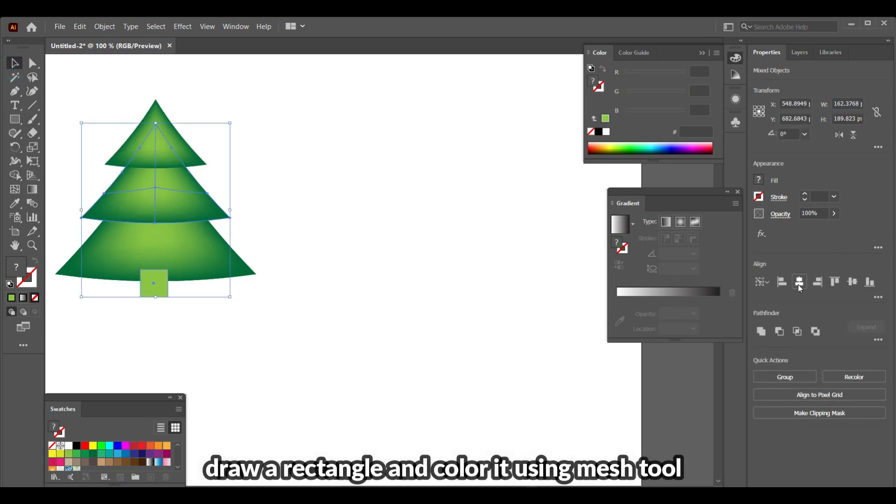
scroll(190, 328, down, 1)
click(189, 325)
Step: Send the trunk rectangle behind the tree and widen it to about 39 px
right_click(156, 269)
mouse_move(206, 219)
click(317, 254)
drag(170, 262, 176, 263)
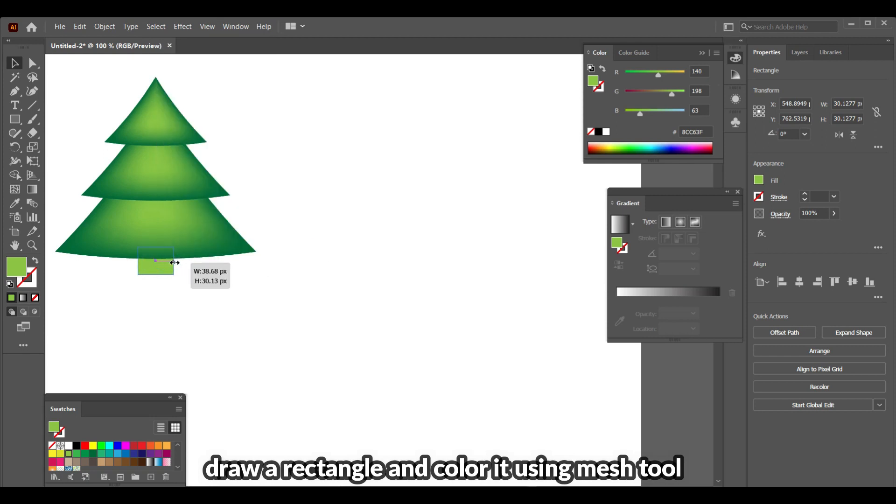
Step: Fill the trunk with brown and add gradient mesh points in a lighter brown (A67C52)
click(141, 462)
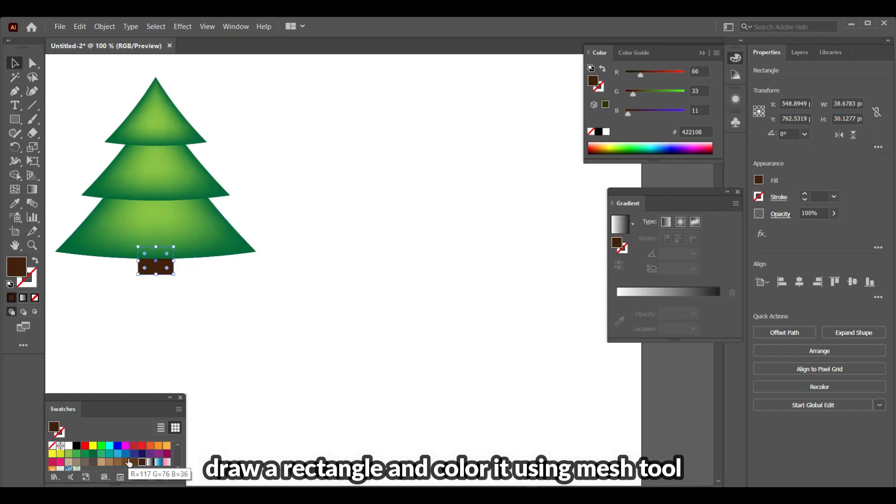
click(125, 461)
click(145, 264)
click(101, 462)
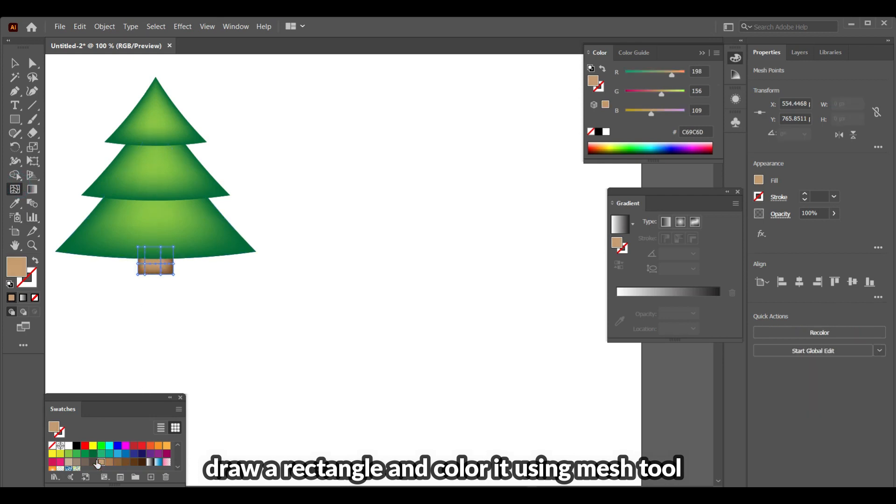
click(109, 462)
click(74, 331)
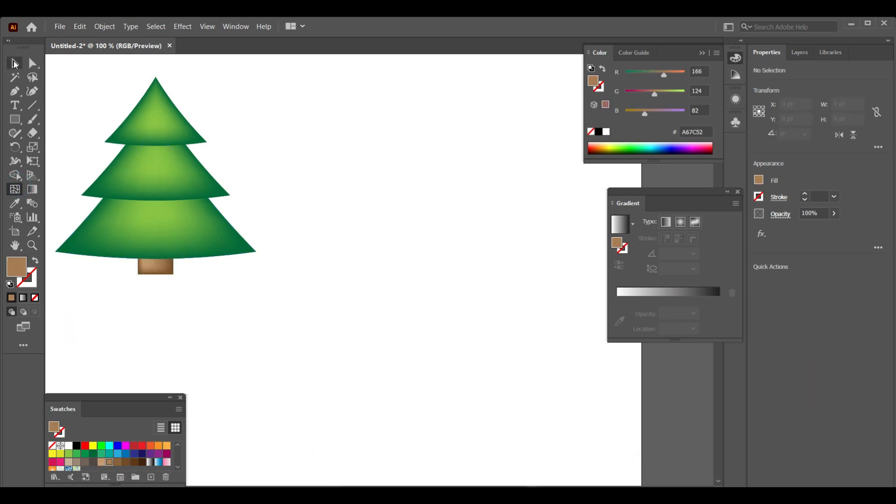
click(14, 63)
scroll(286, 327, up, 1)
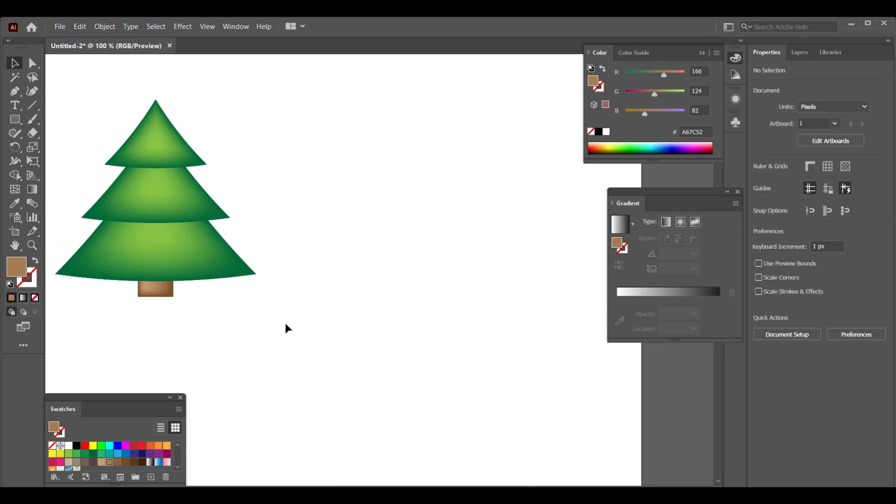
Step: Draw a circle about 15 px wide on the top tier and fill it with orange (F7931E)
click(15, 120)
click(51, 146)
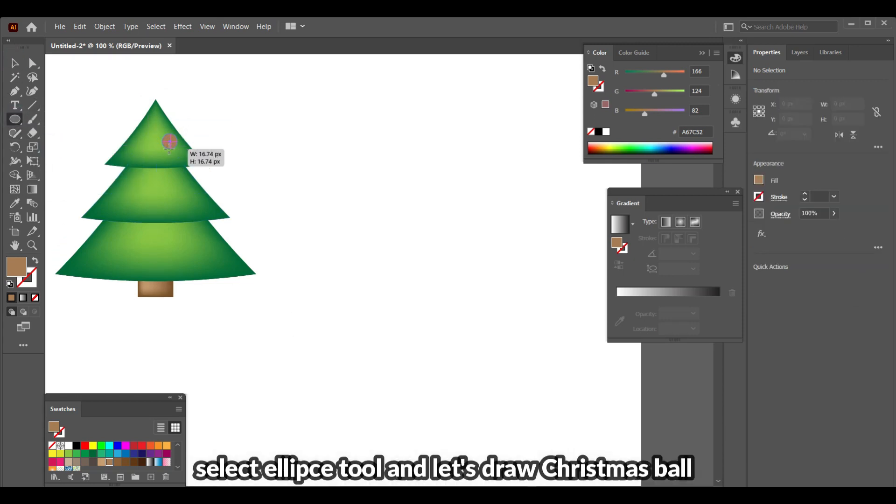
drag(165, 148, 165, 148)
click(159, 447)
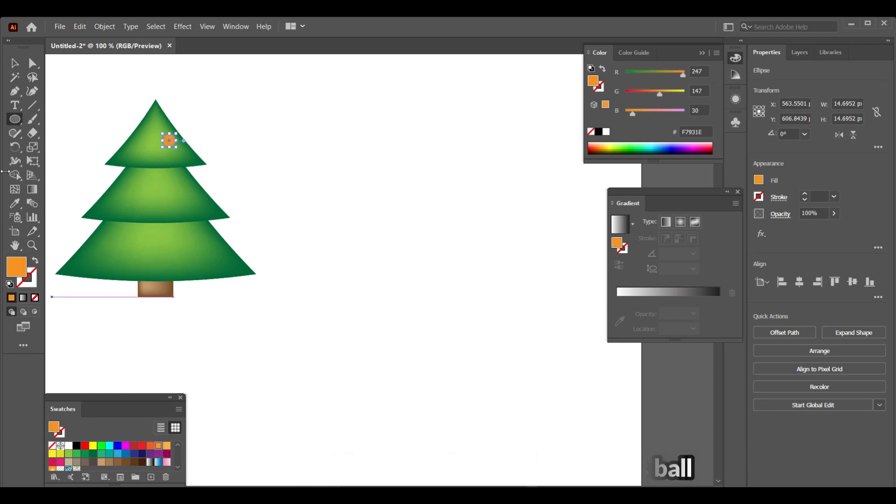
Step: Add a mesh point to the upper part of the orange ball and color it yellow (FFFF00)
scroll(171, 145, up, 3)
click(159, 122)
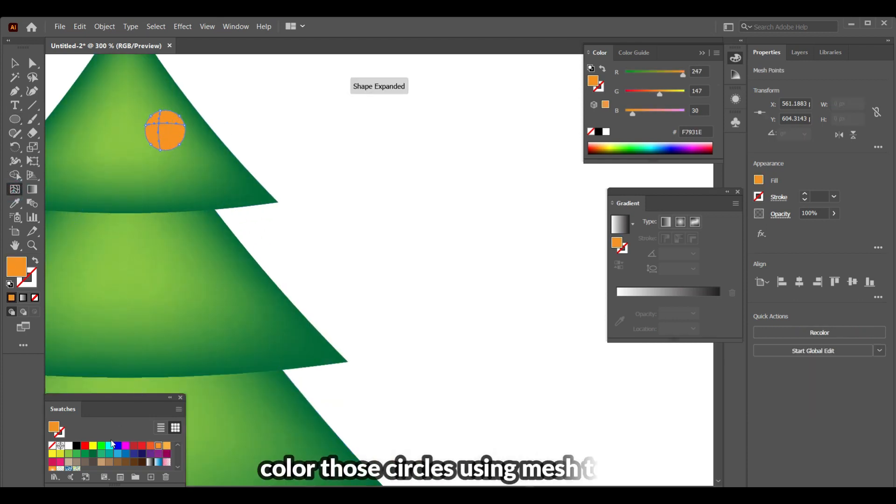
click(93, 446)
key(ctrl+minus)
click(13, 65)
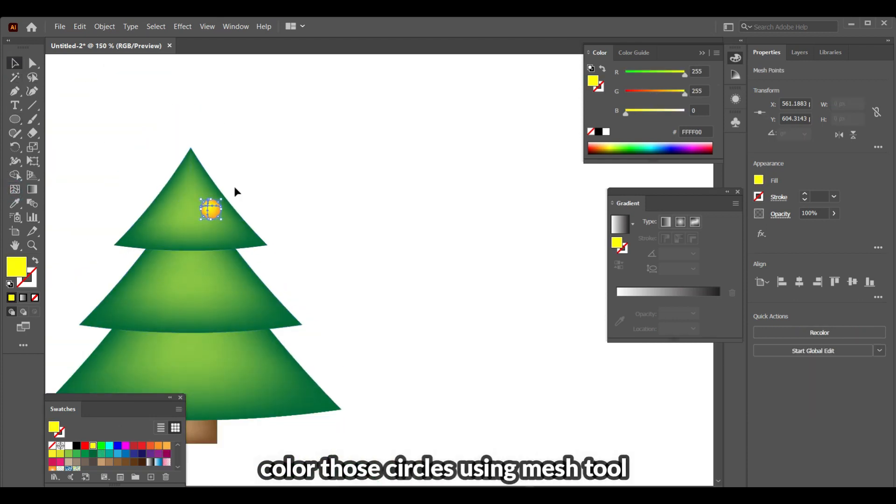
Step: Draw a second circle about 14 px wide on the top tier's other side and fill it with blue (0071BC)
drag(155, 217, 159, 236)
key(ctrl+plus)
click(15, 63)
scroll(154, 224, up, 2)
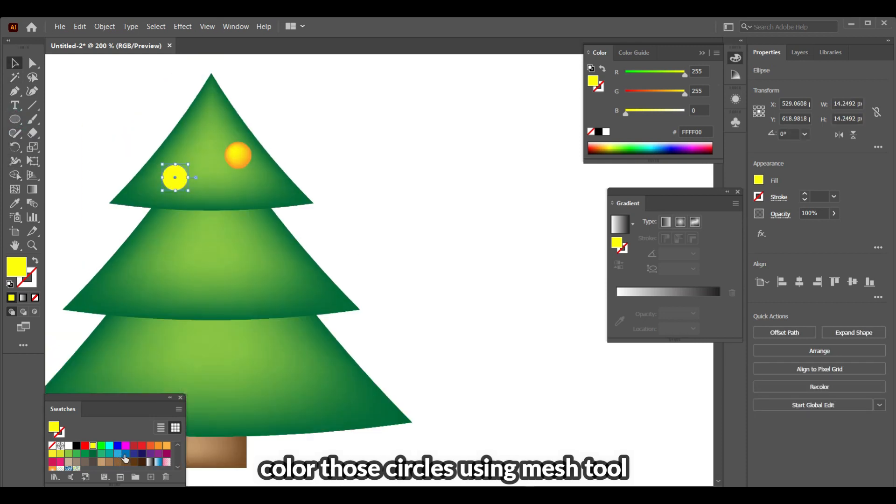
click(126, 455)
Step: Add a mesh point inside the blue ball and color it cyan (00FFFF)
click(176, 177)
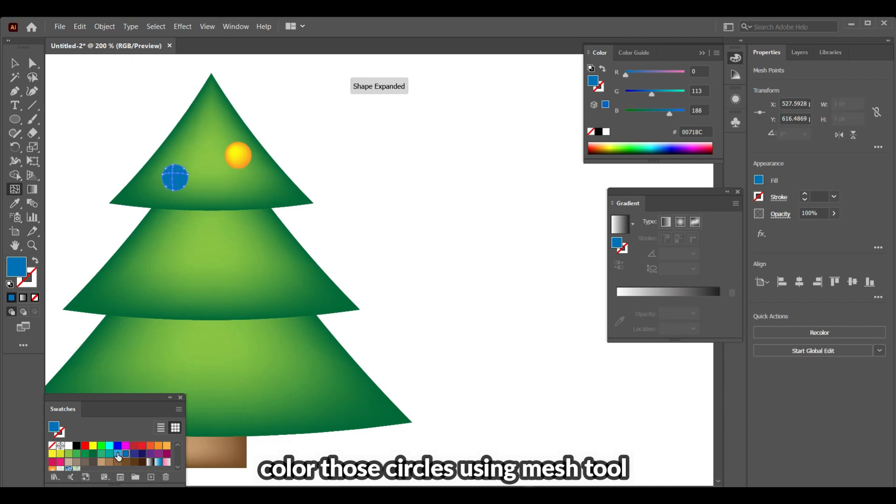
click(118, 454)
click(109, 445)
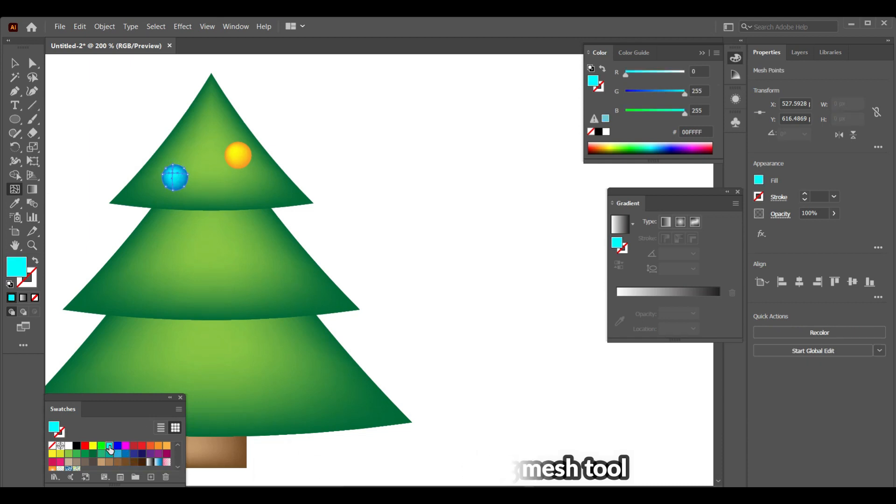
click(50, 86)
scroll(170, 207, up, 1)
Step: Resize, copy and arrange the balls so the top tier holds two blue balls and two small orange ones
drag(161, 205, 258, 261)
drag(248, 176, 191, 195)
drag(160, 209, 227, 164)
drag(191, 194, 249, 209)
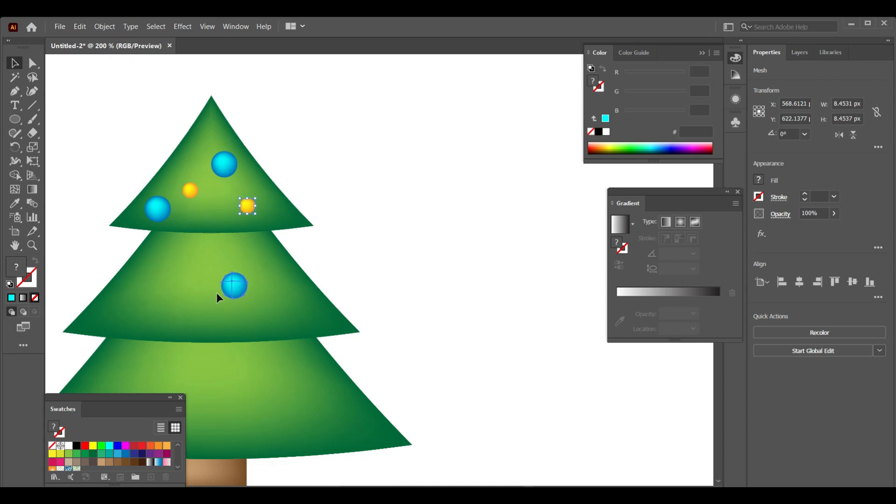
Step: Copy blue and orange balls in varied sizes into a rising line across the middle tier
drag(191, 193, 174, 282)
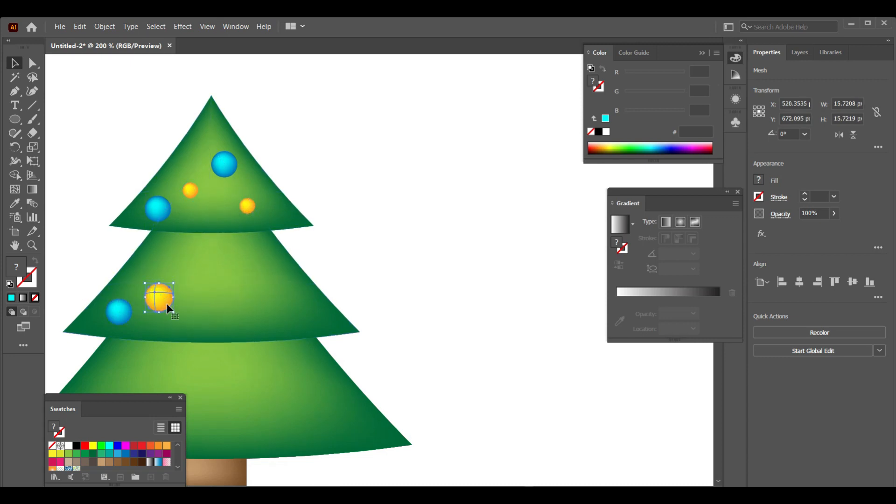
drag(119, 312, 225, 265)
drag(119, 311, 264, 246)
Step: Place copies of a small blue, large orange, large blue and small orange ball along the bottom tier's lower half
scroll(156, 260, down, 2)
scroll(169, 221, down, 3)
drag(126, 235, 106, 339)
scroll(264, 268, down, 1)
scroll(98, 326, up, 1)
drag(170, 329, 160, 323)
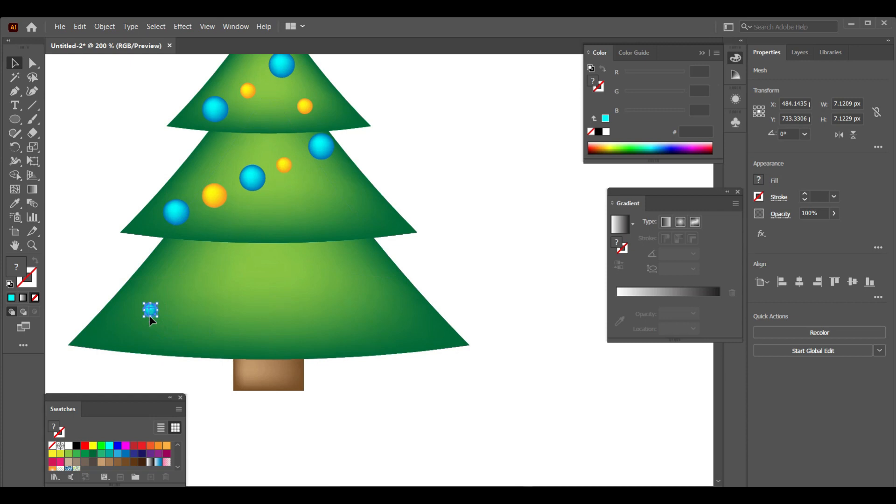
drag(214, 196, 139, 327)
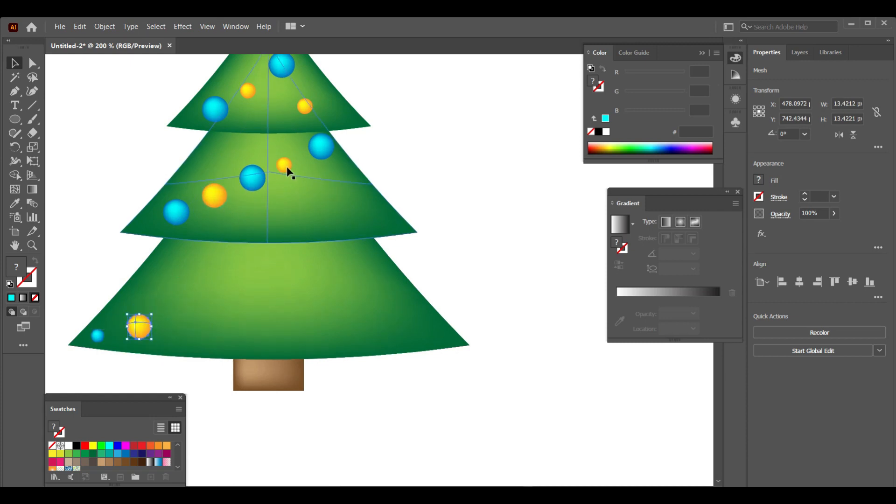
drag(213, 297, 200, 317)
drag(176, 211, 178, 318)
Step: Continue the bottom tier's rising line with copies of a large blue, large orange, small blue and large orange ball
drag(320, 142, 240, 288)
drag(139, 327, 282, 280)
drag(97, 335, 319, 273)
drag(138, 327, 345, 259)
Step: Select the bottom tier's whole row of balls and shift and rotate it slightly to fit across the tier
shift+click(320, 269)
shift+click(348, 258)
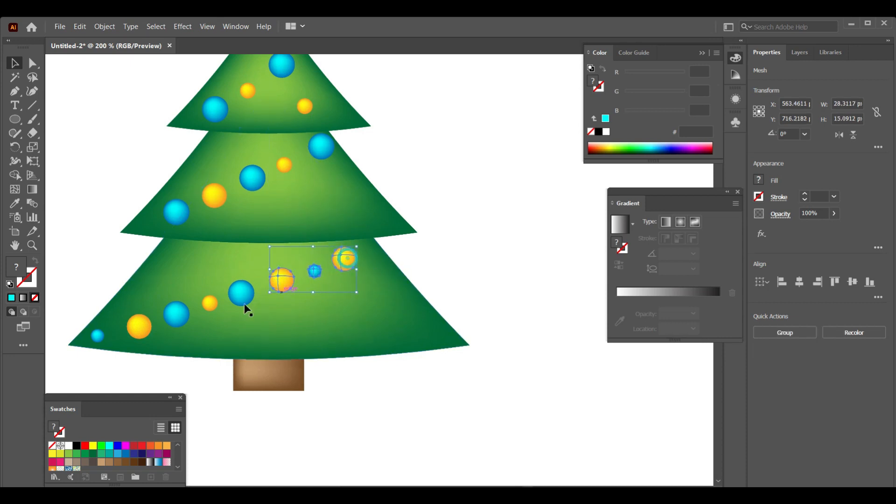
shift+click(91, 331)
shift+click(97, 335)
shift+click(112, 311)
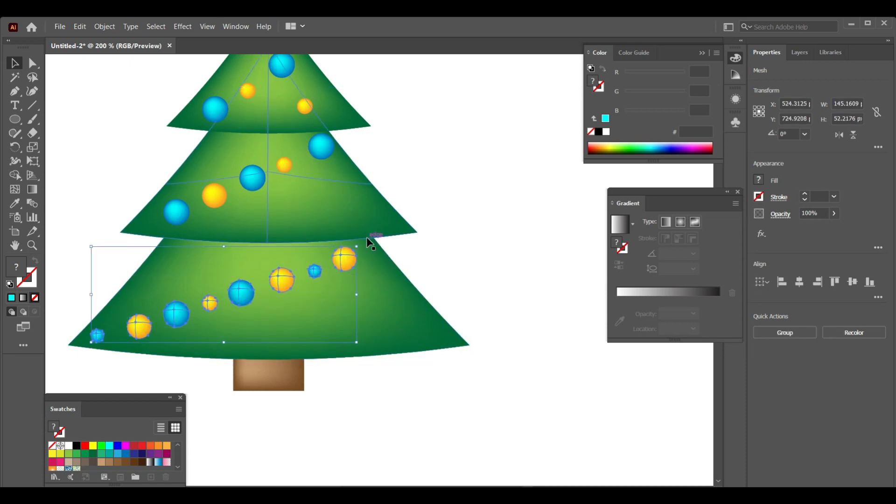
drag(362, 243, 325, 269)
click(442, 249)
click(415, 262)
key(ctrl+minus)
scroll(221, 226, up, 2)
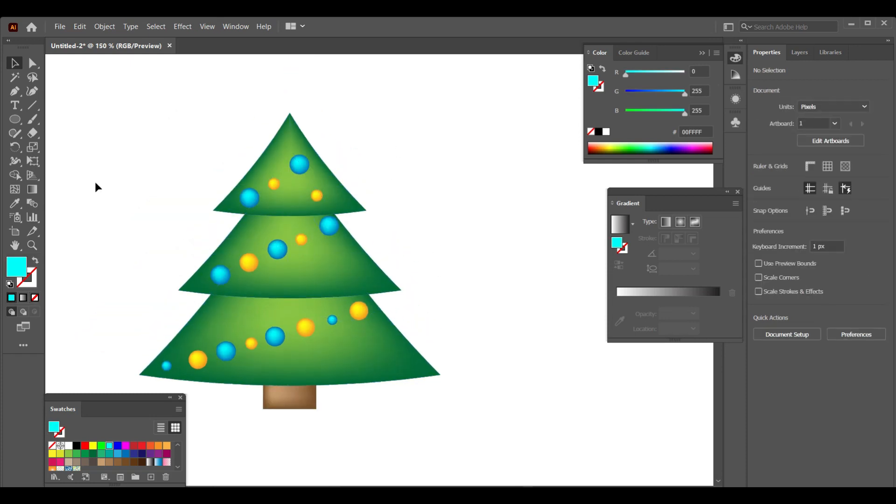
Step: Draw a five-pointed star about 28 by 27 px and place it centred on the tree's top tip
drag(20, 123, 64, 174)
drag(277, 102, 295, 112)
key(ctrl+z)
click(116, 170)
click(90, 241)
key(v)
drag(104, 165, 279, 99)
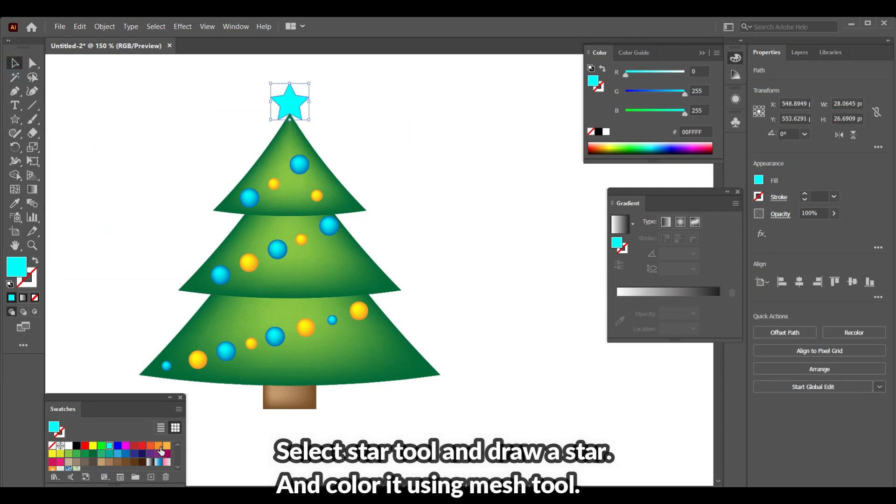
Step: Fill the star with light orange (#FBB03B) and add a yellow (#FFFF00) mesh point at its centre
click(167, 447)
click(289, 102)
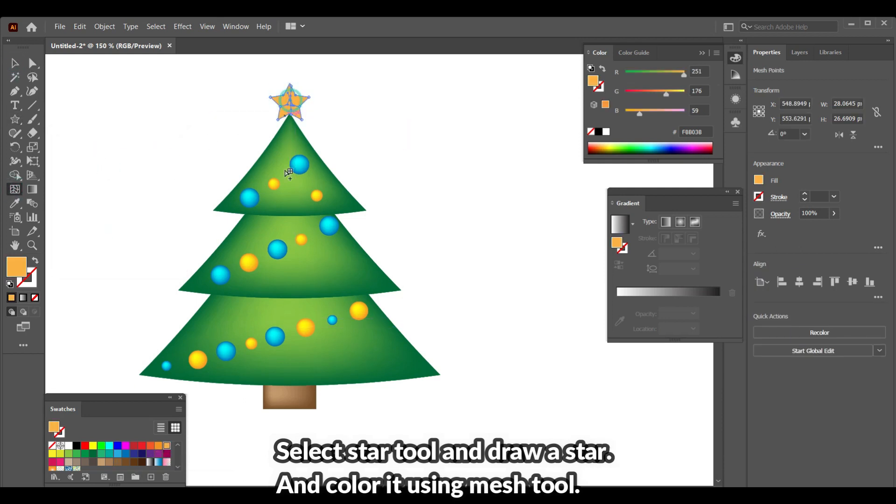
click(158, 445)
click(93, 446)
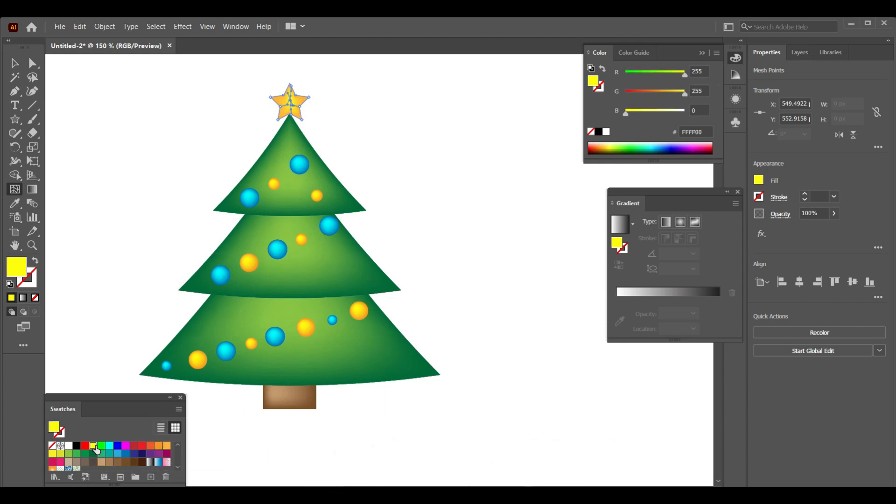
ctrl+click(101, 349)
scroll(102, 347, down, 1)
scroll(112, 294, down, 1)
scroll(114, 284, up, 1)
click(165, 141)
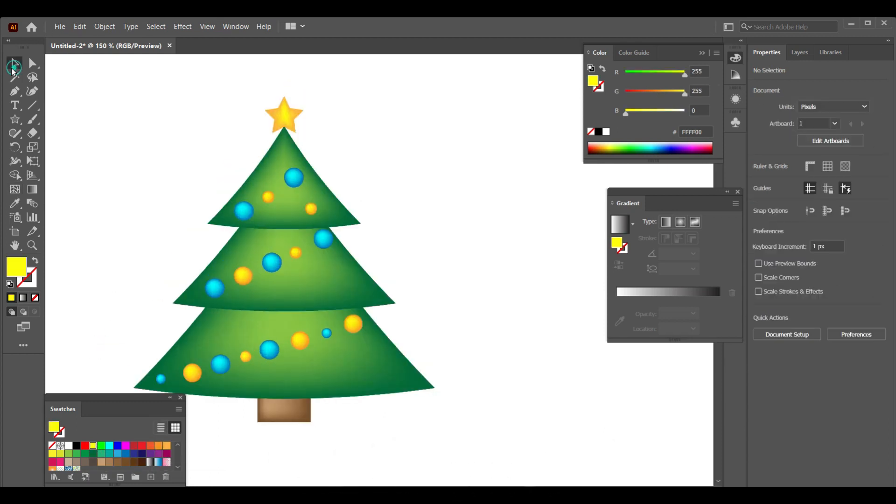
scroll(144, 153, down, 2)
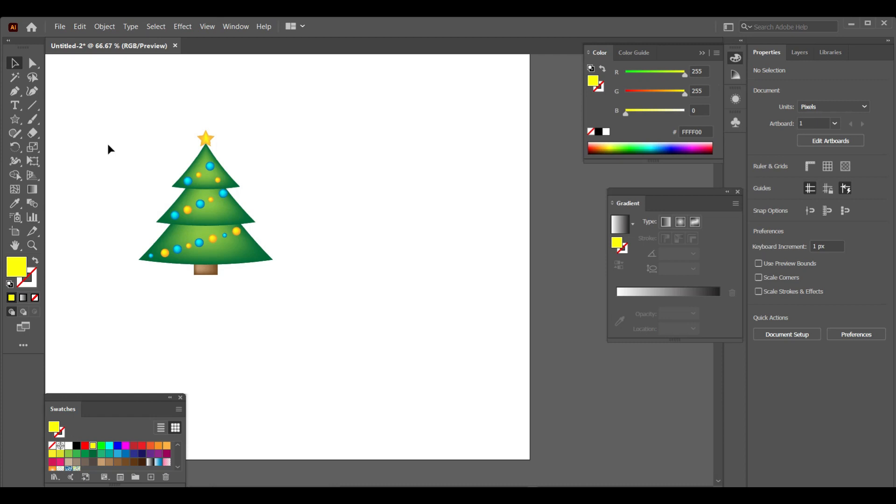
Step: Group the whole tree, enlarged to about 444 by 480 px, and centre it on the artboard
click(510, 373)
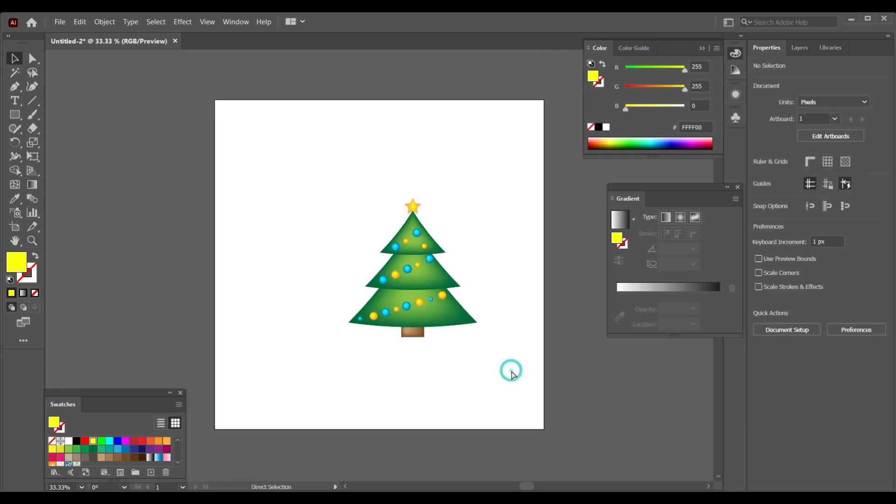
key(ctrl+z)
drag(504, 380, 314, 221)
drag(416, 264, 495, 164)
key(ctrl+g)
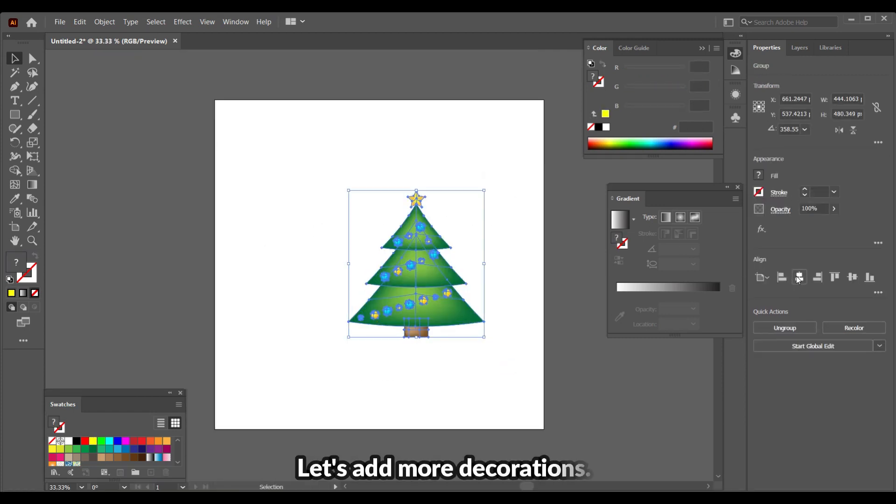
click(492, 286)
Step: Draw a yellow-stroked, unfilled Pen curve across the top tier from its lower-left tip up to its right edge
scroll(421, 239, up, 3)
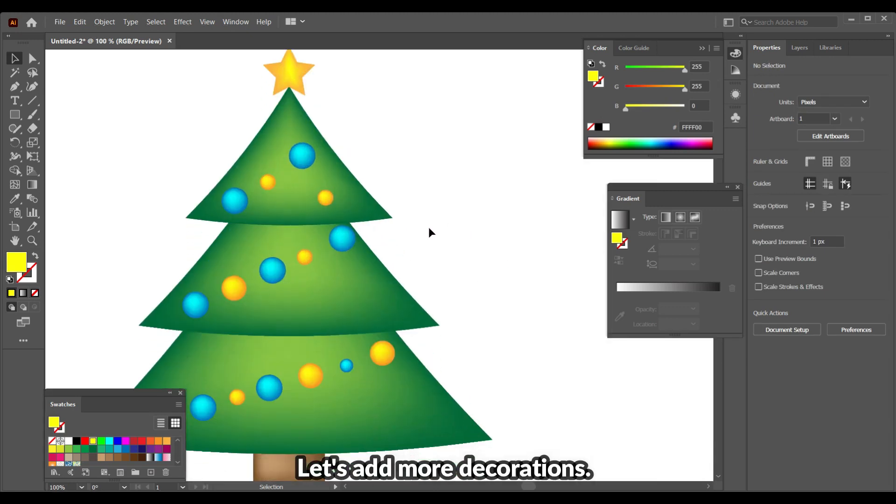
scroll(428, 233, down, 1)
click(16, 89)
scroll(313, 213, up, 1)
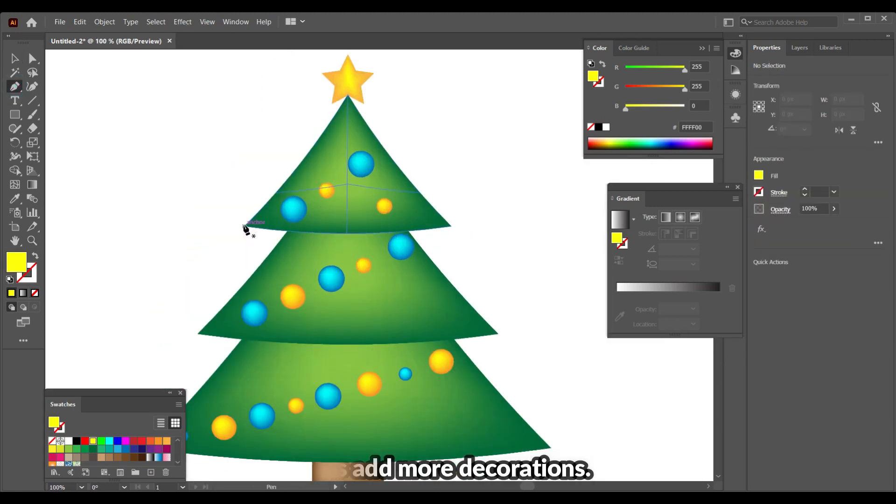
click(244, 226)
drag(393, 163, 448, 85)
key(shift+x)
Step: Draw a matching yellow curve across the middle tier from its lower-left tip up to its right edge
scroll(128, 249, down, 1)
click(198, 289)
drag(437, 220, 520, 140)
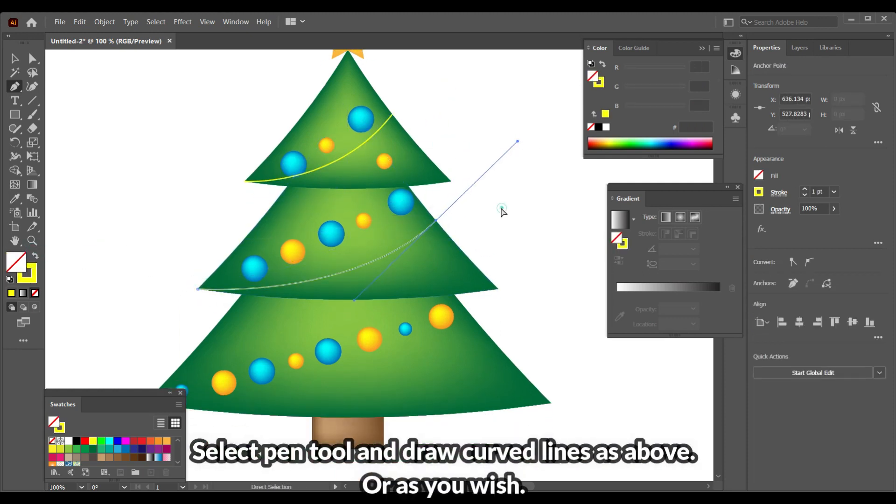
ctrl+click(502, 209)
scroll(457, 238, down, 2)
click(146, 313)
drag(489, 246, 578, 201)
drag(400, 293, 261, 328)
ctrl+click(215, 357)
scroll(400, 292, up, 1)
ctrl+click(489, 291)
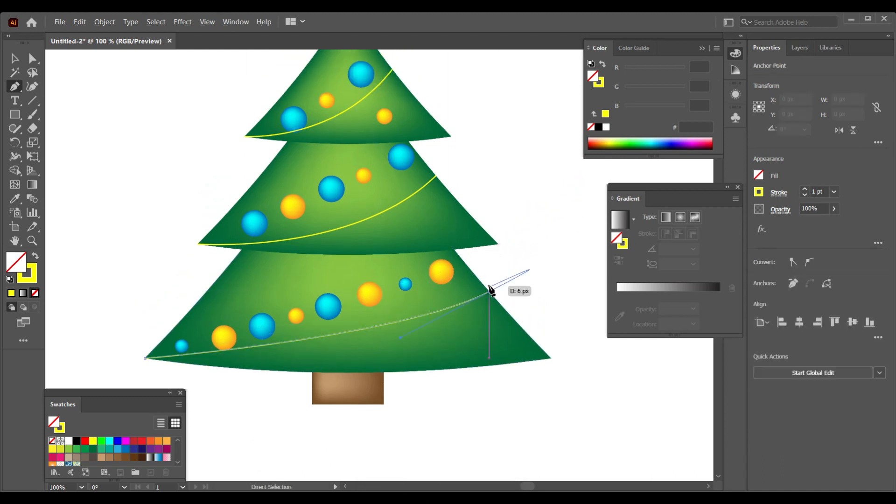
key(Delete)
Step: Draw a yellow curve across the bottom tier from its lower-left tip to the right edge beside the last orange ball
mouse_move(468, 267)
mouse_down()
mouse_move(544, 165)
mouse_move(550, 172)
mouse_up()
ctrl+click(518, 276)
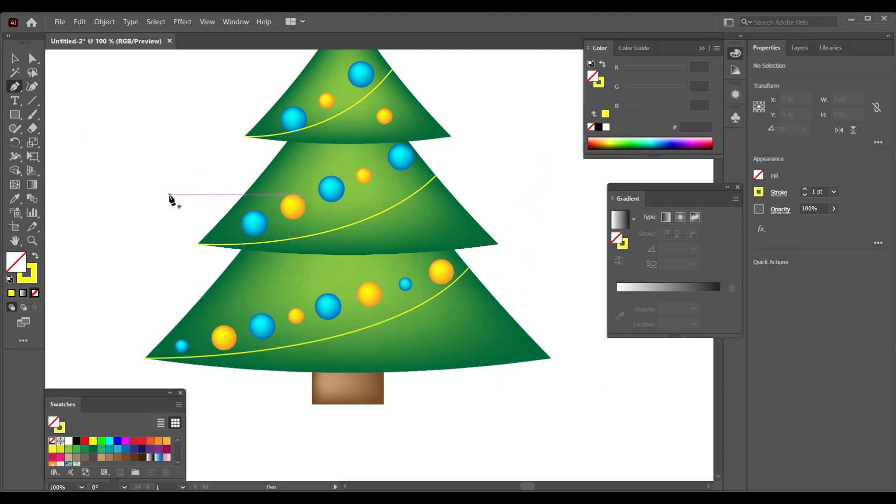
scroll(172, 200, up, 1)
click(14, 57)
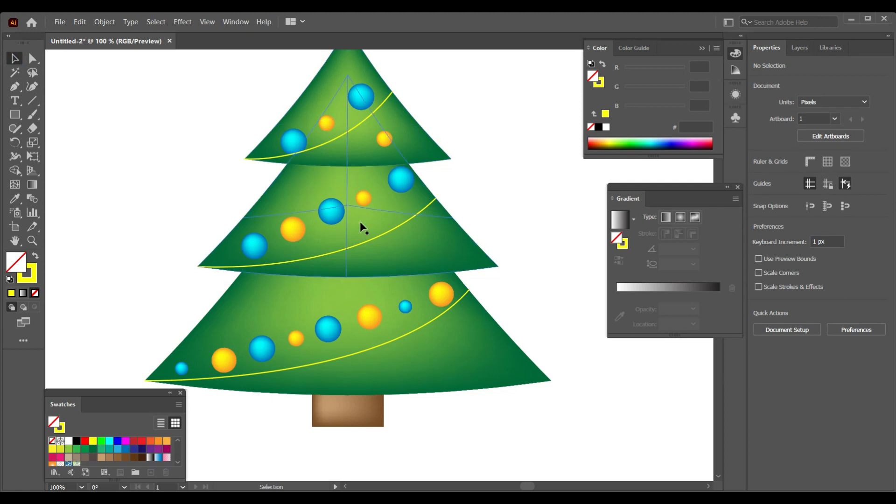
Step: Draw a circle about 7 px wide beside the tree and fill it with light orange (#FBB03B) without a stroke
click(16, 120)
click(43, 140)
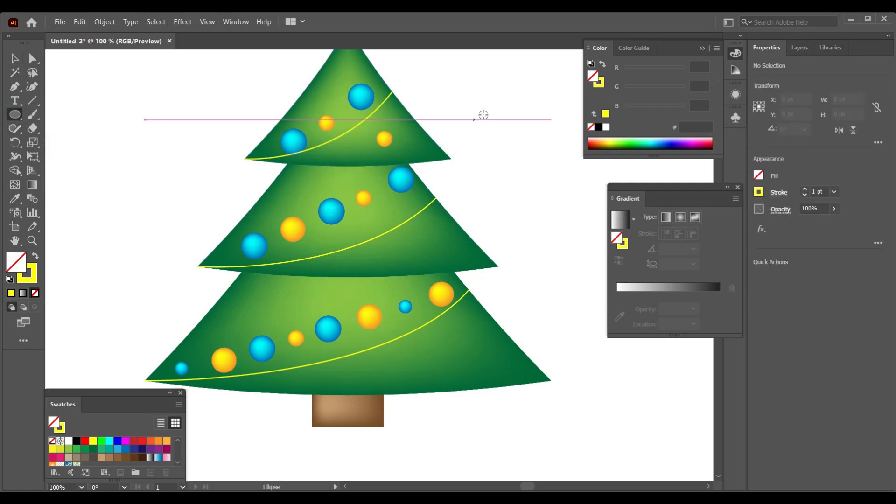
scroll(472, 118, up, 2)
drag(451, 137, 466, 152)
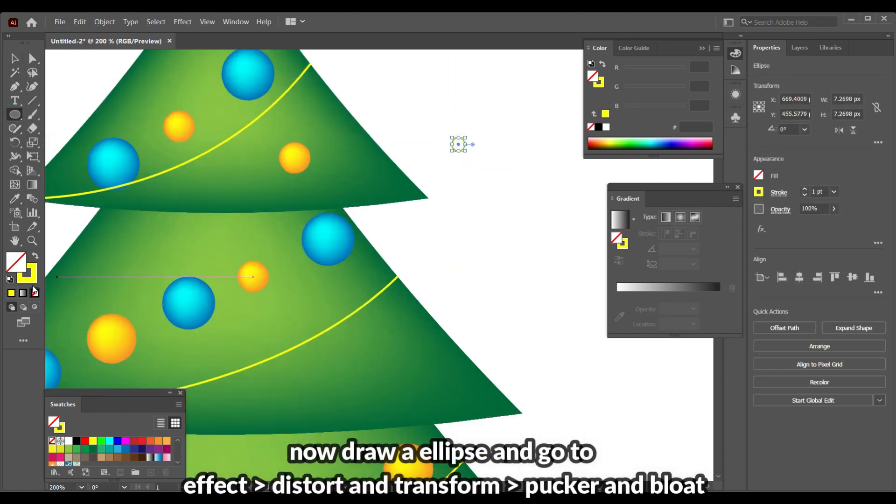
click(32, 256)
click(157, 442)
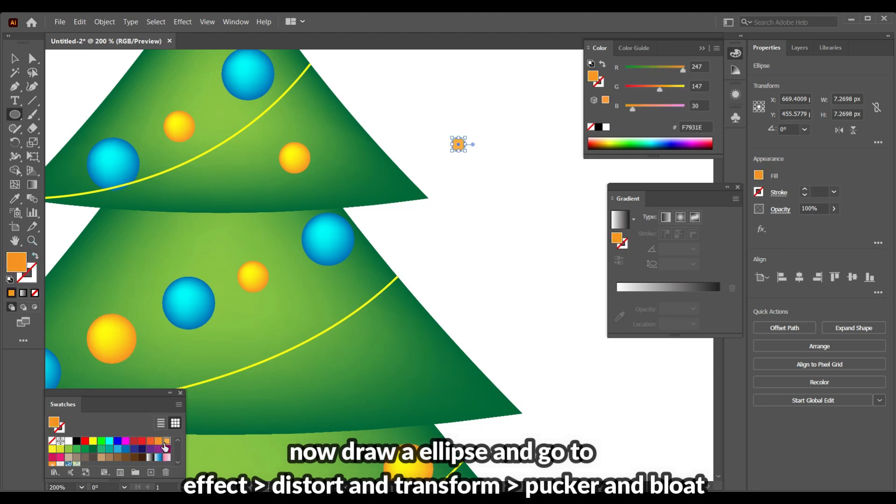
click(166, 442)
Step: Apply a Pucker & Bloat effect of 47% bloat to the small orange circle
key(ctrl+plus)
key(ctrl+plus)
key(ctrl+plus)
click(183, 22)
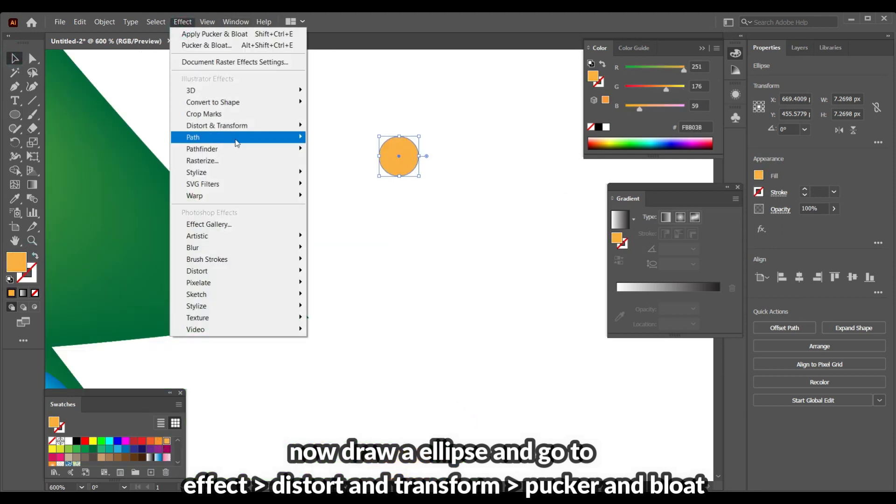
mouse_move(241, 124)
click(352, 137)
drag(326, 281, 333, 282)
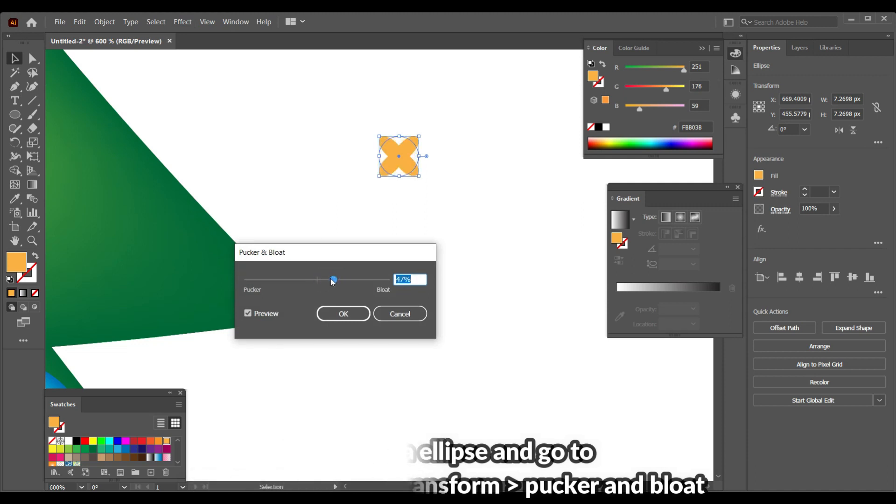
click(342, 313)
click(350, 294)
Step: Create a scatter brush from the small orange cross shape, keeping the default brush options
key(ctrl+minus)
key(ctrl+minus)
key(ctrl+minus)
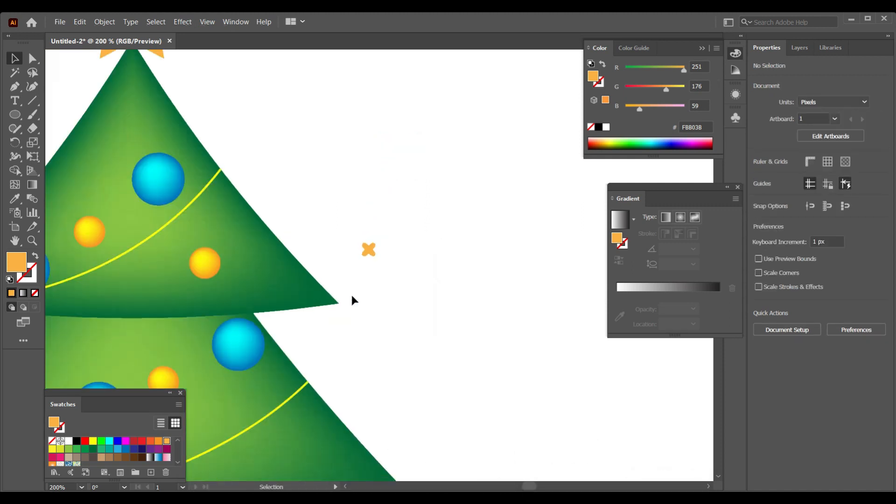
scroll(352, 299, down, 2)
click(236, 22)
click(285, 188)
mouse_move(358, 109)
mouse_down()
mouse_move(424, 155)
mouse_move(414, 142)
mouse_up()
drag(368, 218, 474, 178)
click(422, 340)
click(533, 373)
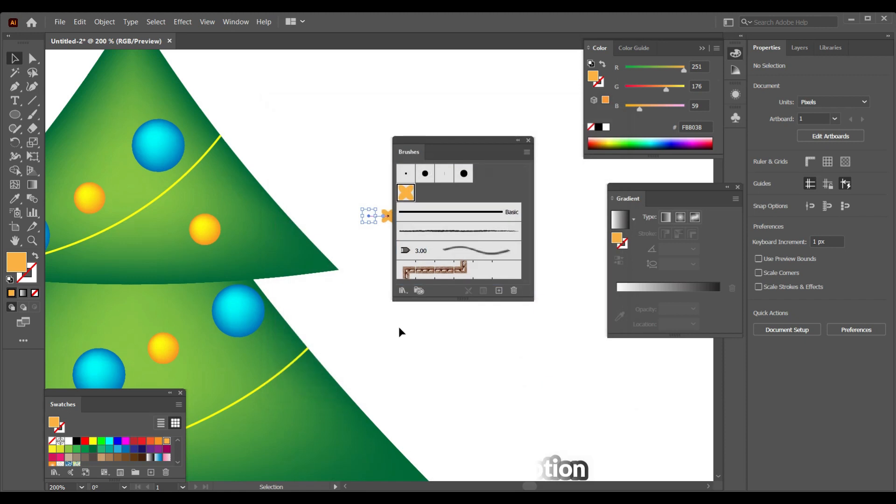
Step: Apply the orange cross scatter brush to the three yellow curved lines on the tree
scroll(322, 267, down, 1)
click(230, 189)
scroll(293, 187, down, 3)
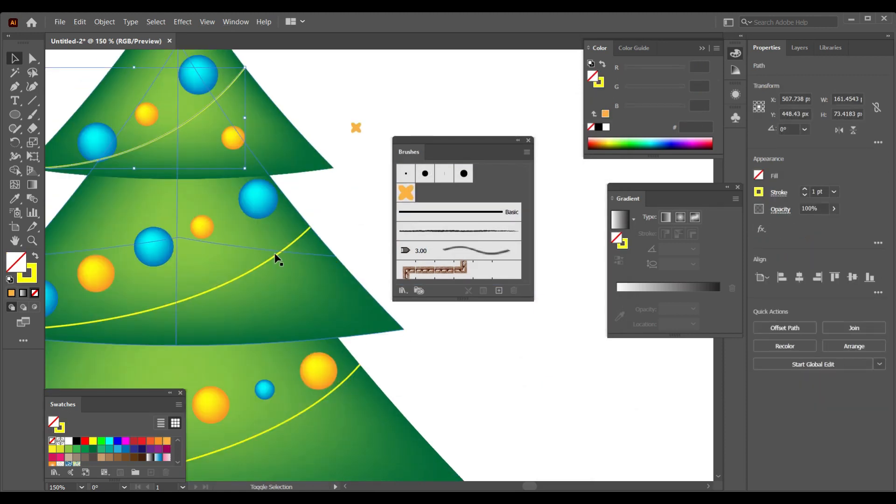
shift+click(276, 257)
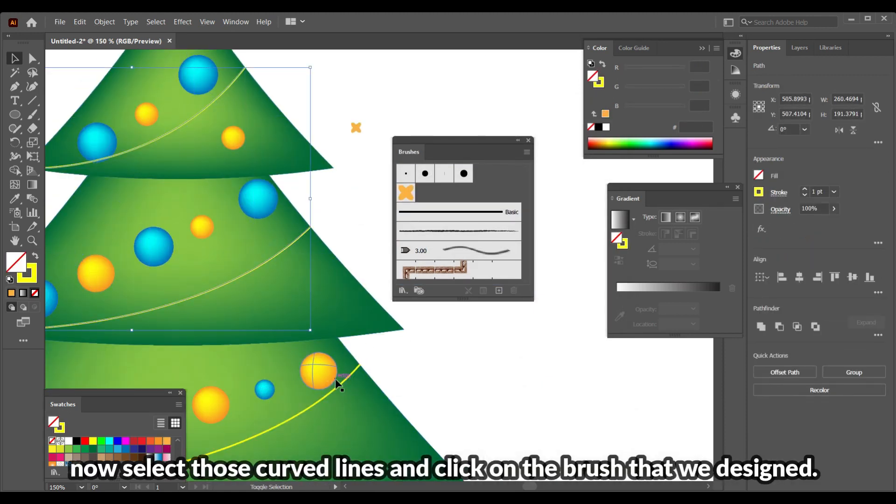
click(406, 192)
scroll(212, 195, down, 2)
click(309, 137)
scroll(309, 137, down, 3)
scroll(145, 179, up, 4)
scroll(145, 180, down, 1)
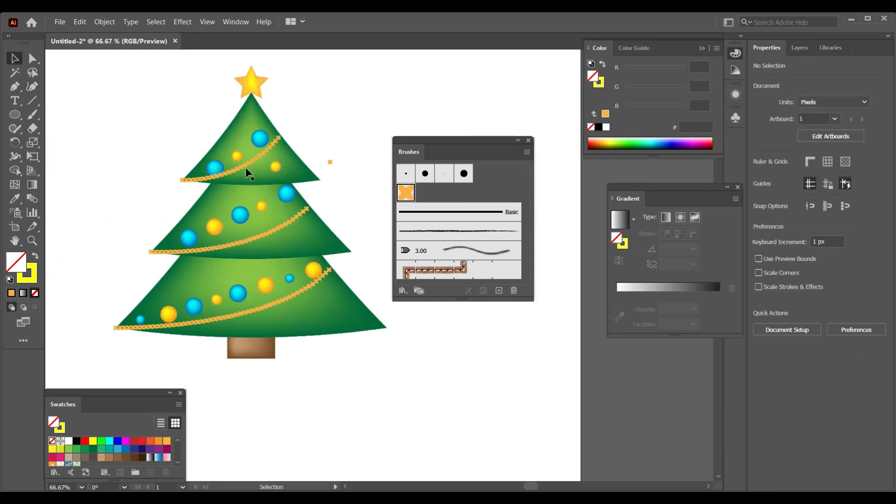
Step: Increase the orange cross scatter brush's fixed spacing and apply the change to the three garland lines
click(280, 146)
click(277, 140)
shift+click(307, 209)
shift+click(323, 264)
double_click(406, 193)
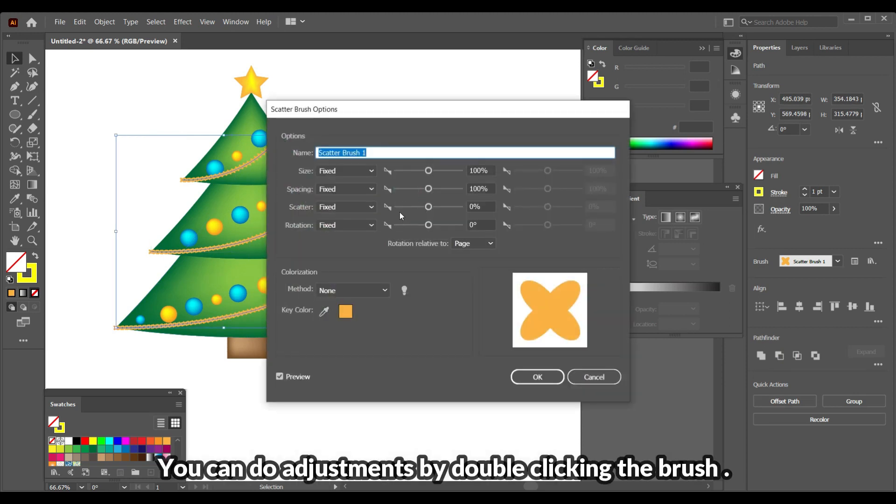
drag(429, 189, 431, 189)
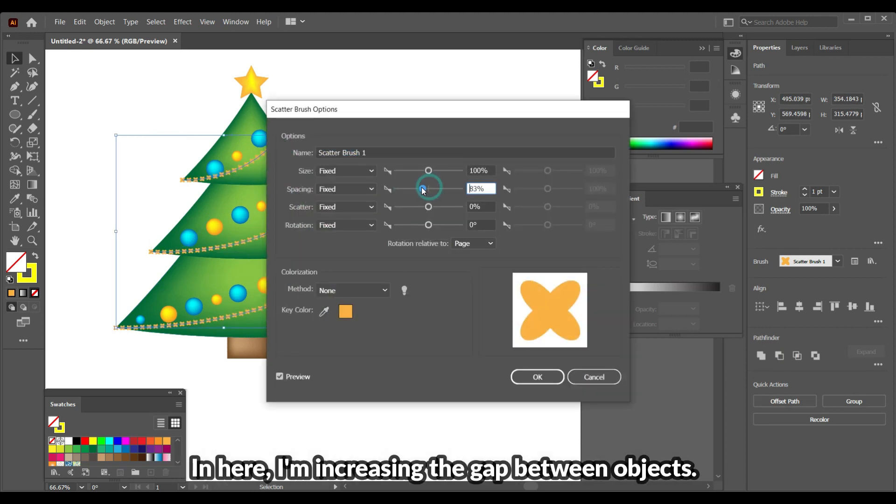
click(538, 377)
click(436, 273)
Step: Delete the leftover orange cross shape beside the tree
click(399, 375)
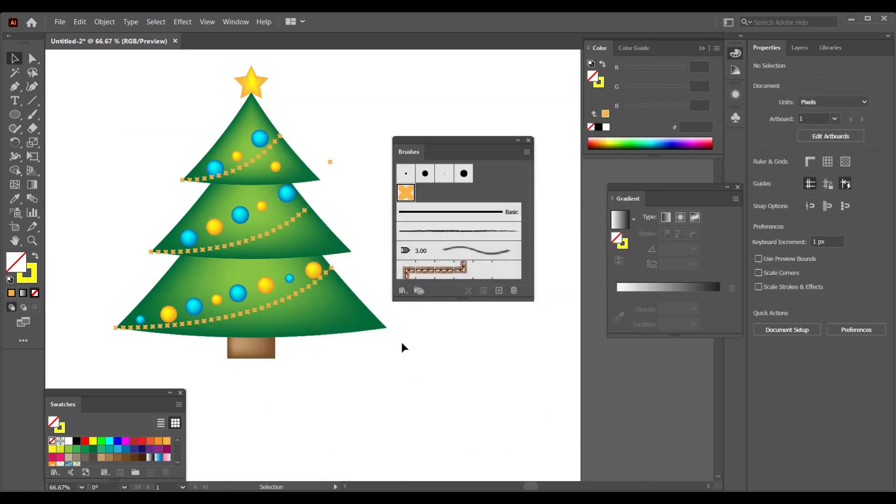
click(330, 163)
key(Delete)
Step: Ungroup the tree and reposition the top tier's balls just above the garland
scroll(223, 162, up, 2)
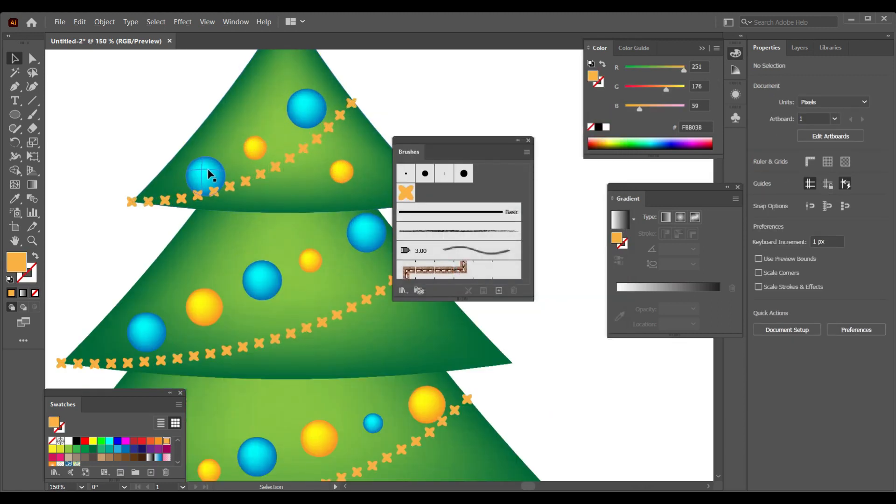
right_click(206, 170)
click(234, 254)
click(161, 224)
drag(205, 175, 250, 150)
drag(295, 112, 295, 113)
Step: Move the middle tier's blue and orange balls so they follow closely above the garland
scroll(366, 160, down, 3)
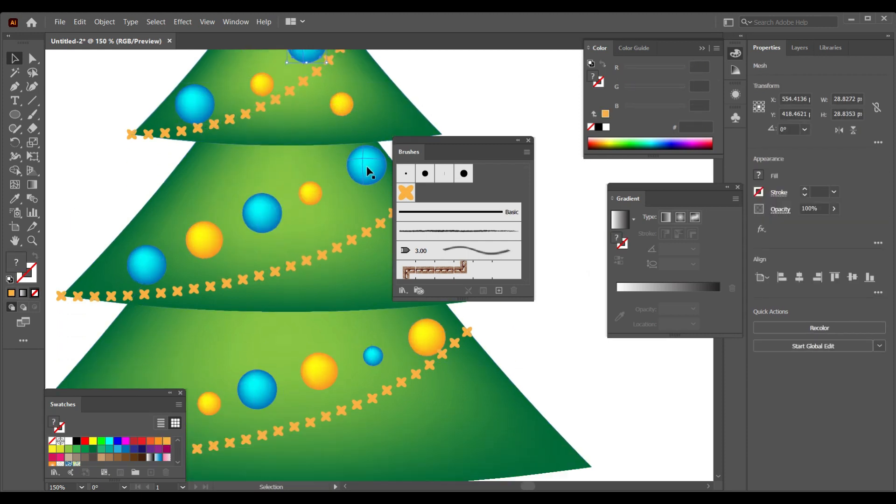
drag(134, 263, 111, 267)
drag(207, 238, 199, 258)
drag(259, 221, 267, 246)
drag(310, 195, 330, 221)
drag(363, 171, 371, 188)
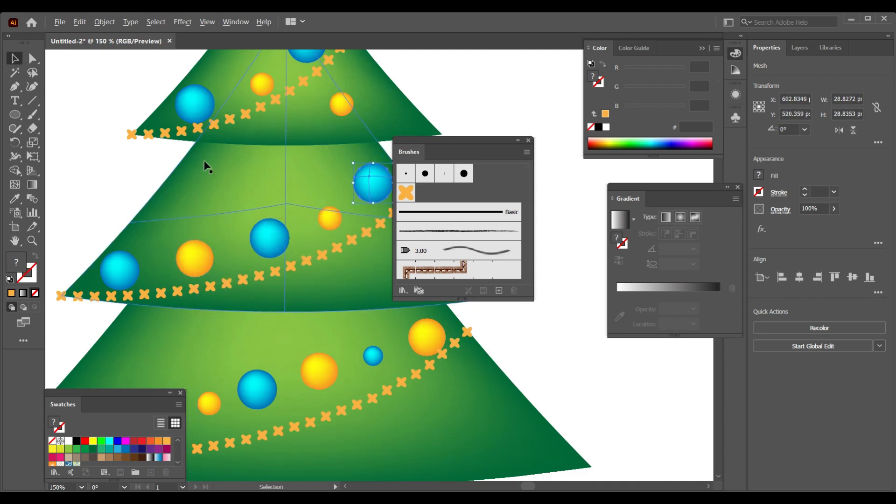
scroll(206, 165, down, 1)
scroll(261, 149, down, 2)
drag(446, 140, 497, 108)
scroll(317, 123, up, 2)
drag(318, 147, 322, 153)
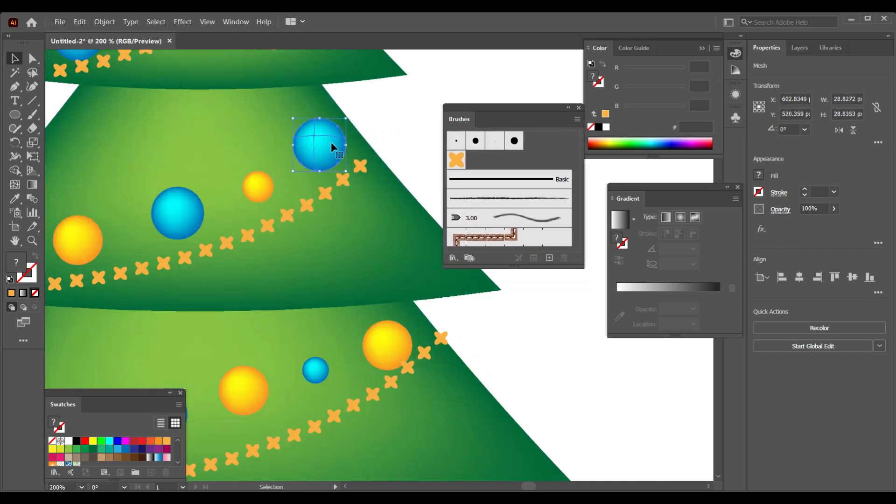
Step: Nudge the bottom tier's balls into an even line just above the garland
scroll(347, 92, down, 3)
click(190, 254)
mouse_move(232, 239)
mouse_down()
mouse_move(252, 236)
mouse_move(222, 249)
mouse_up()
drag(291, 215, 296, 222)
drag(325, 204, 332, 206)
scroll(288, 266, down, 1)
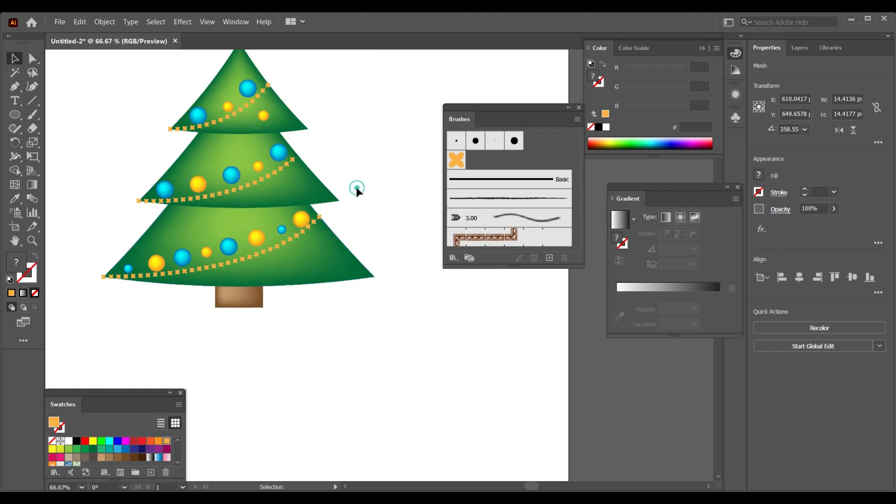
click(355, 190)
Step: Draw a 1080 × 1080 px background rectangle covering the whole artboard
scroll(355, 190, up, 2)
scroll(351, 190, down, 1)
scroll(120, 229, down, 1)
drag(15, 116, 52, 107)
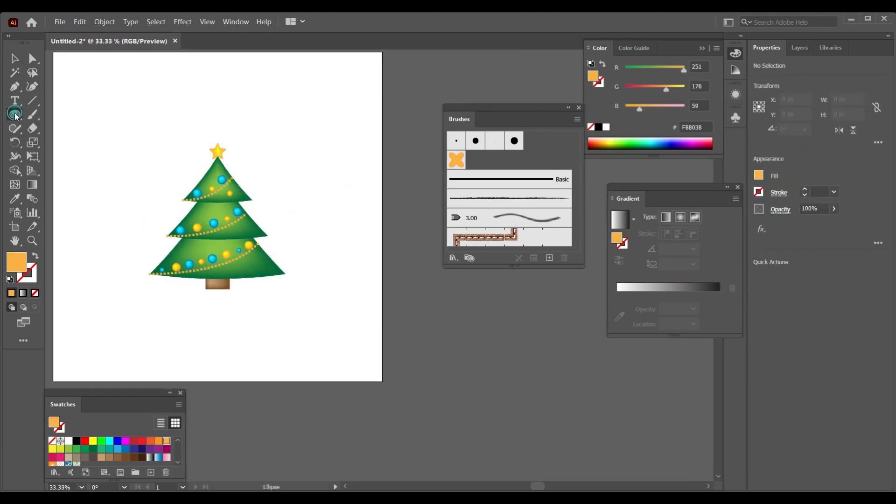
scroll(283, 193, down, 1)
scroll(136, 157, up, 2)
scroll(185, 168, down, 1)
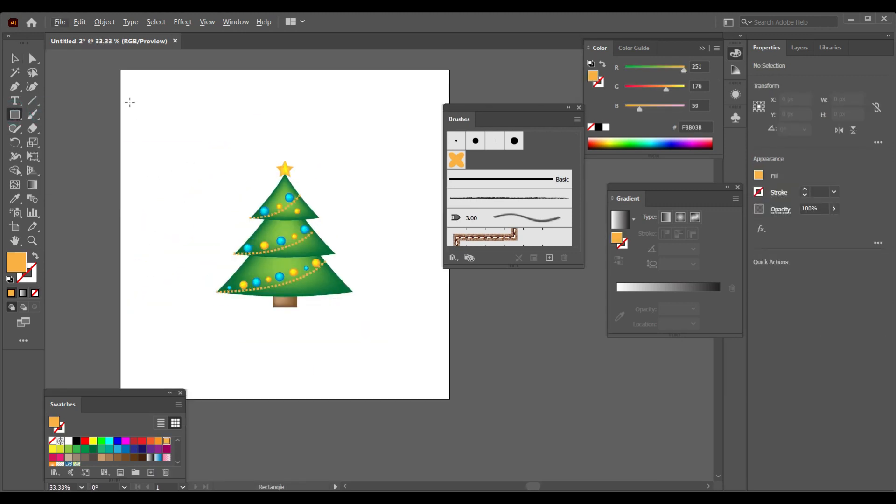
drag(121, 70, 449, 399)
Step: Fill the background rectangle with dark green (#006837) and send it behind the tree
key(v)
click(93, 449)
right_click(255, 229)
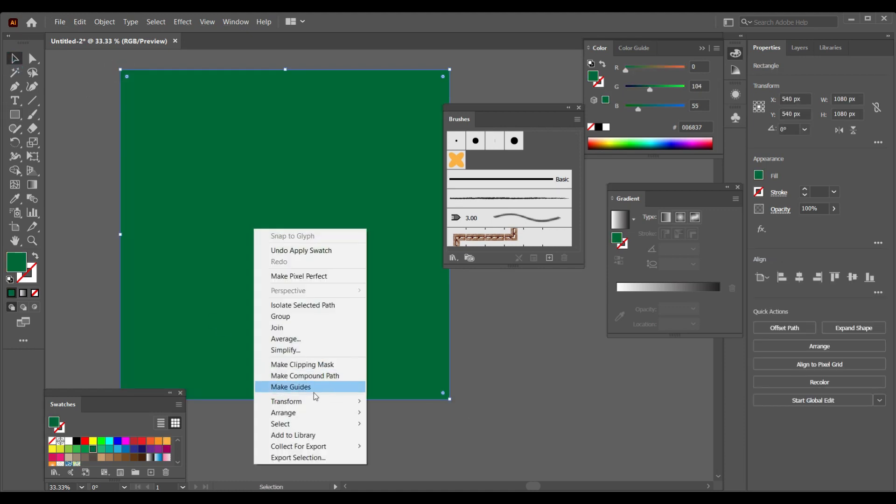
click(396, 451)
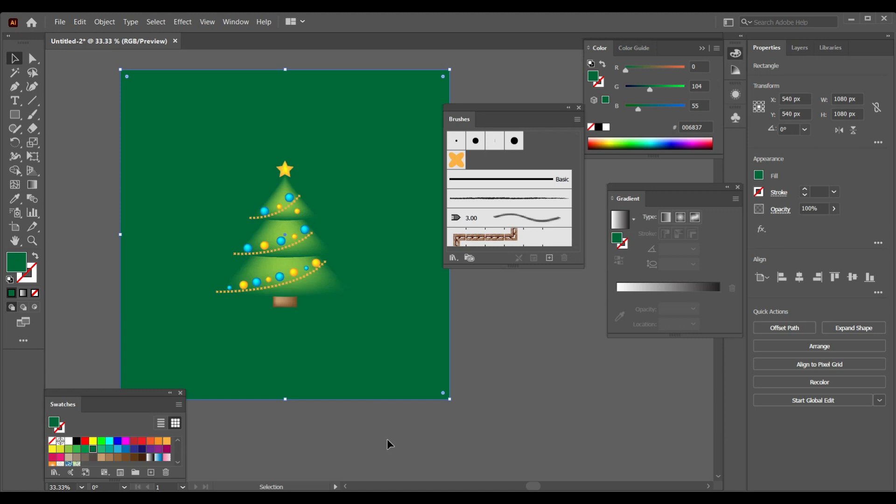
Step: Give the background a gradient from medium green (R=57 G=181 B=74) to dark green #006837 at 100% location, removing the black stop
drag(616, 242, 665, 288)
drag(720, 308, 678, 337)
drag(664, 308, 723, 309)
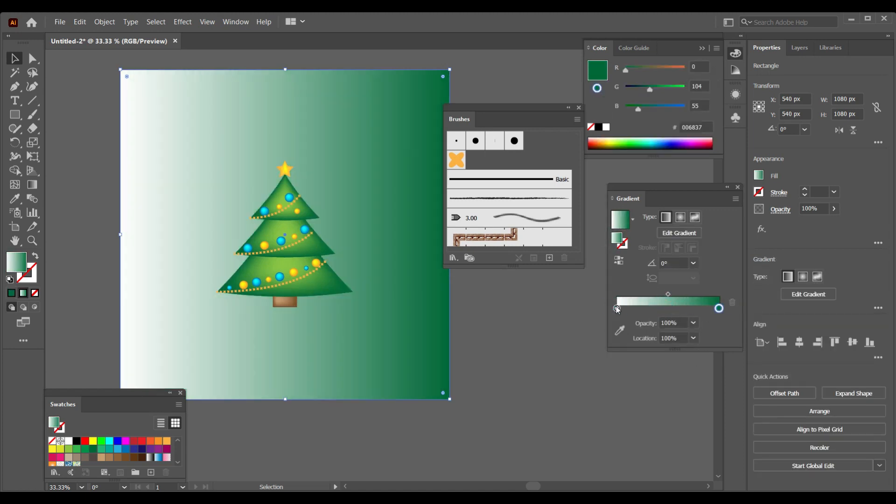
double_click(618, 308)
click(585, 354)
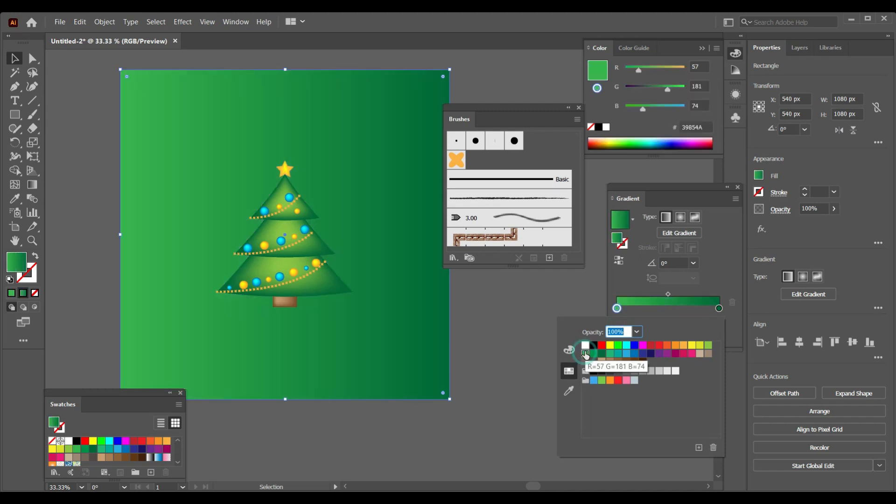
Step: Make the background gradient radial and set its inner stop to yellow-green #8CC63F
click(680, 219)
click(683, 219)
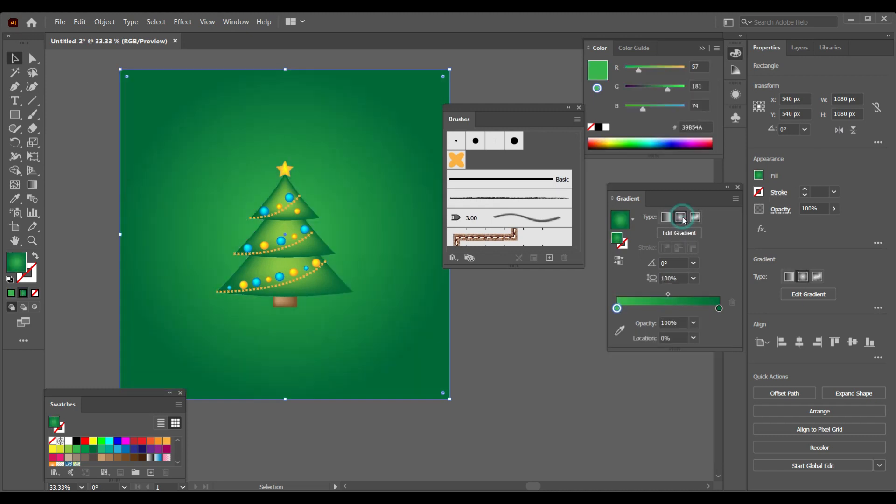
double_click(617, 308)
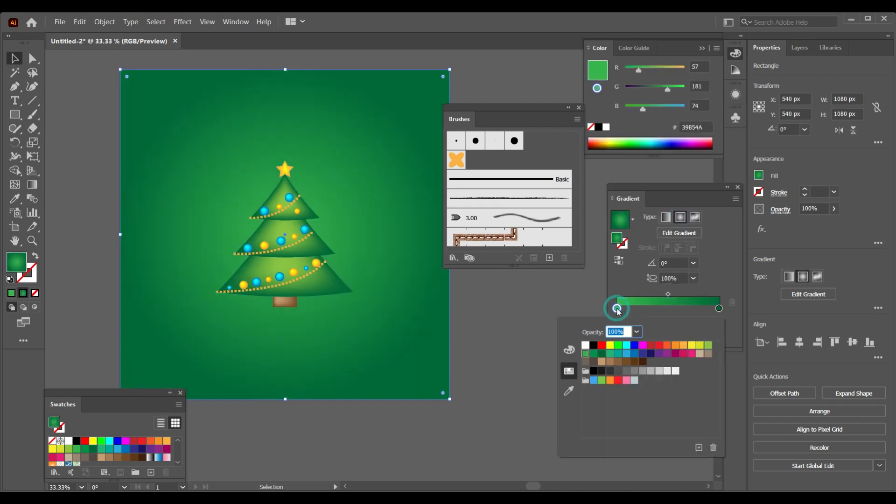
click(709, 345)
click(521, 338)
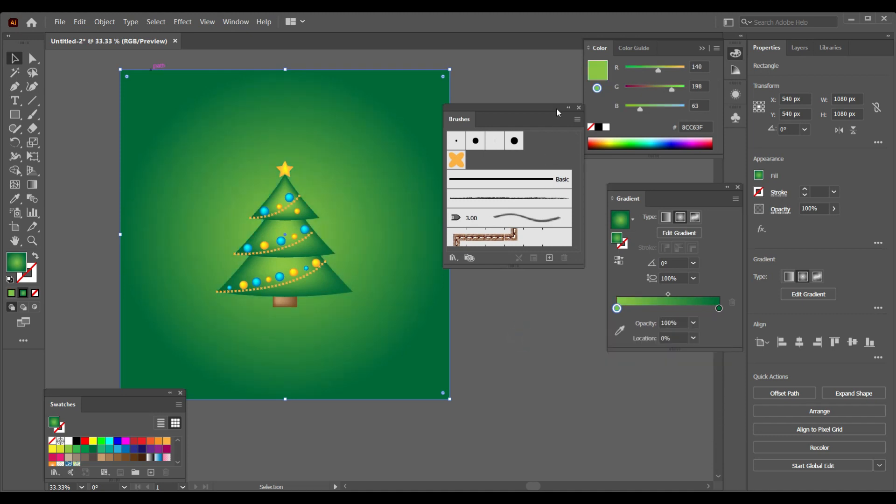
Step: Close the Brushes, Swatches and Gradient panels and collapse the Color panel to clear the view of the finished artwork
click(578, 108)
click(181, 393)
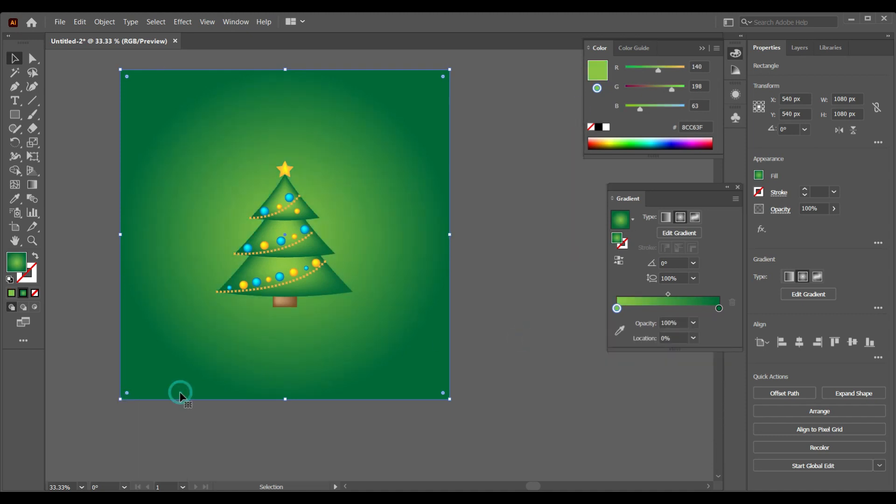
click(739, 188)
click(702, 49)
scroll(612, 274, down, 1)
scroll(219, 234, up, 1)
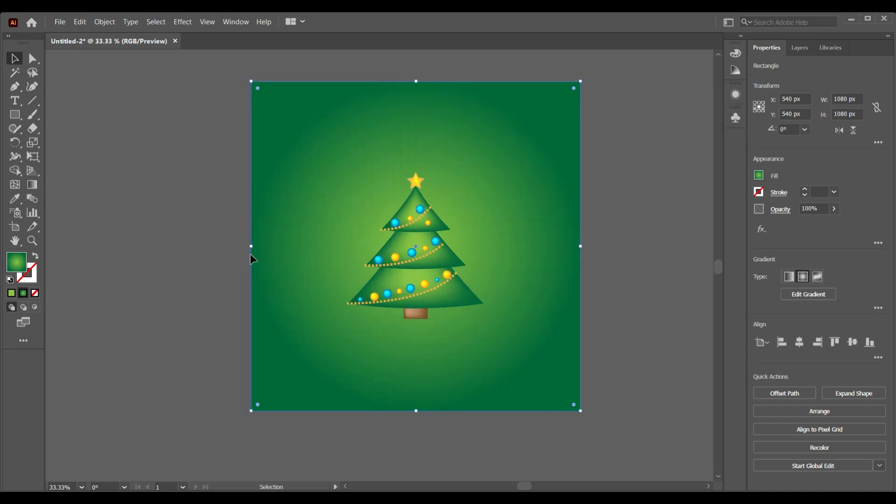
drag(570, 298, 554, 299)
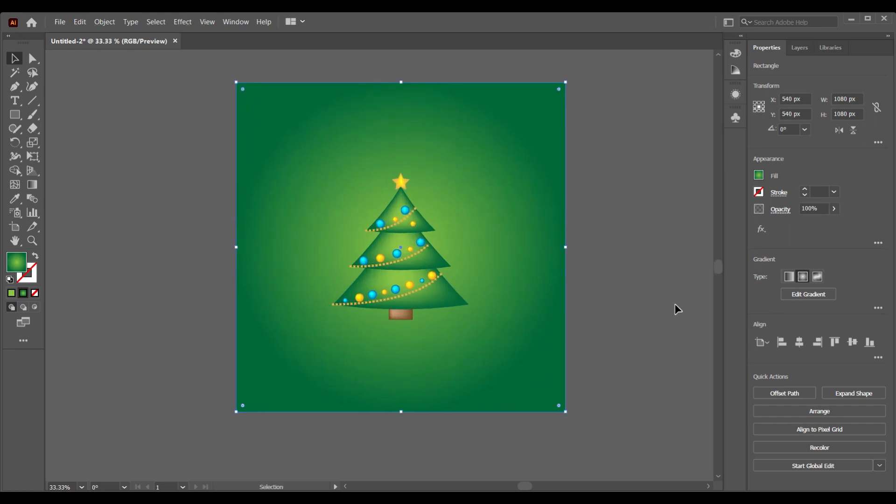